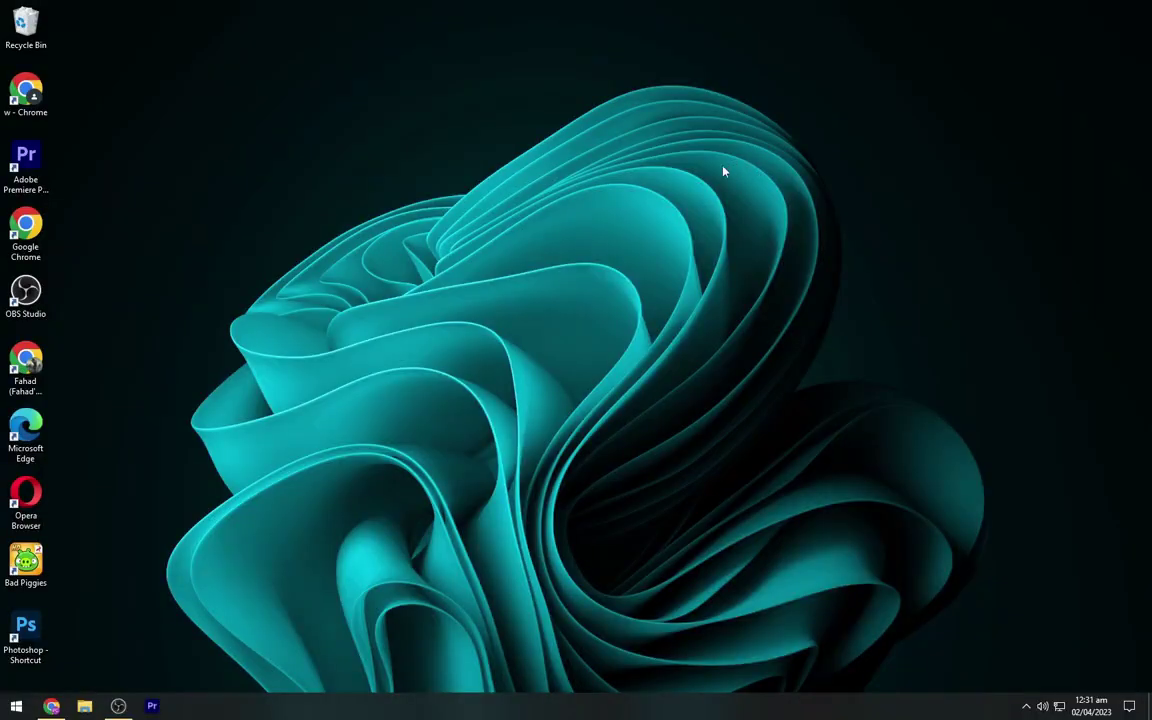
Download the Rainmeter 4.5.17 installer and the original-size peakpx dark wallpaper.
{"action": "left_click", "coordinate": [60, 706]}
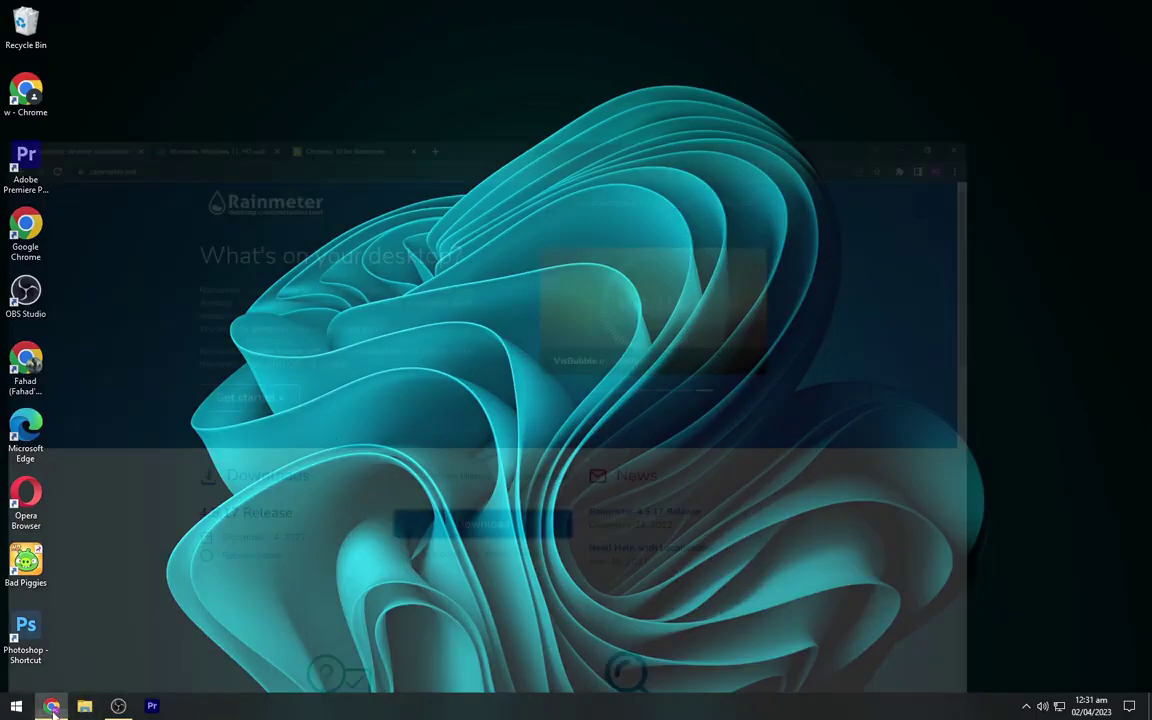
{"action": "left_click", "coordinate": [619, 470]}
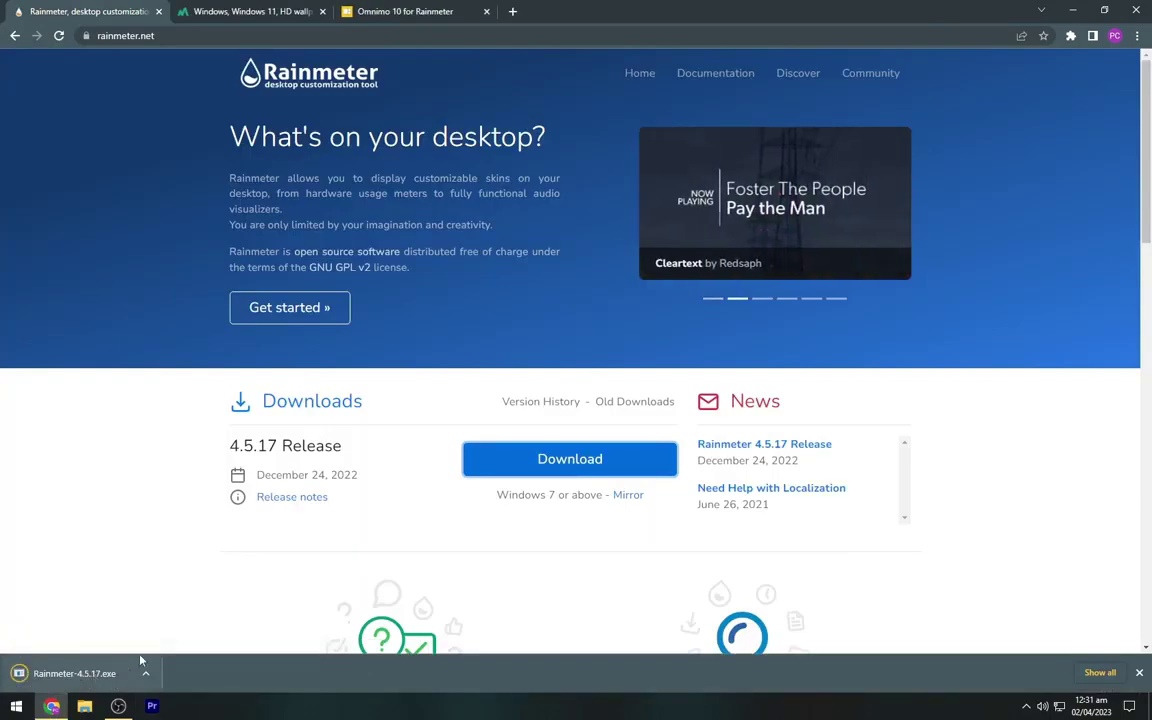
{"action": "left_click", "coordinate": [214, 9]}
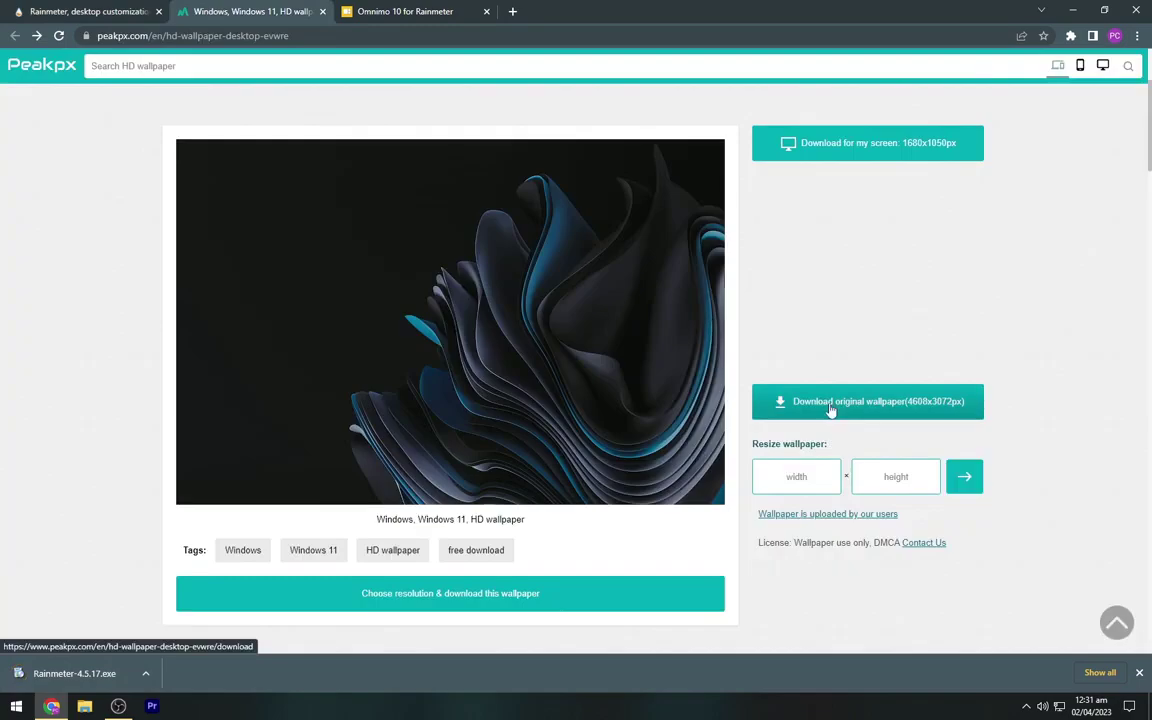
{"action": "left_click", "coordinate": [900, 403]}
{"action": "scroll", "coordinate": [550, 343], "scroll_direction": "down", "scroll_amount": 1}
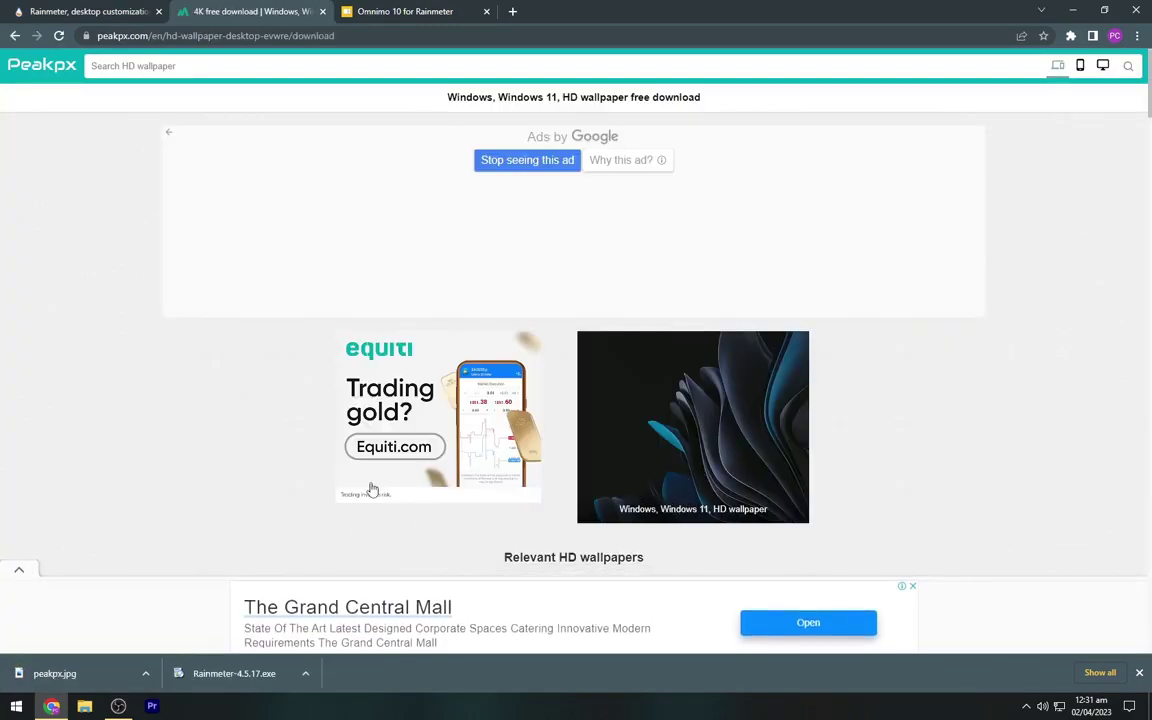
{"action": "scroll", "coordinate": [629, 506], "scroll_direction": "down", "scroll_amount": 1}
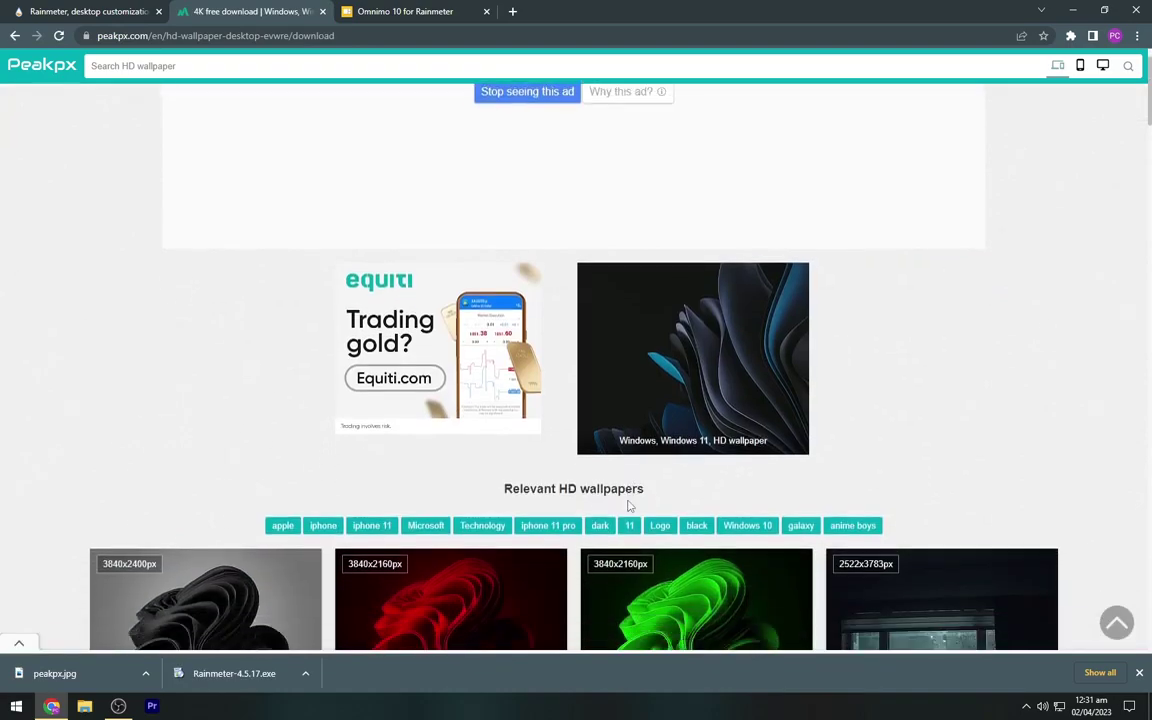
{"action": "scroll", "coordinate": [663, 510], "scroll_direction": "up", "scroll_amount": 1}
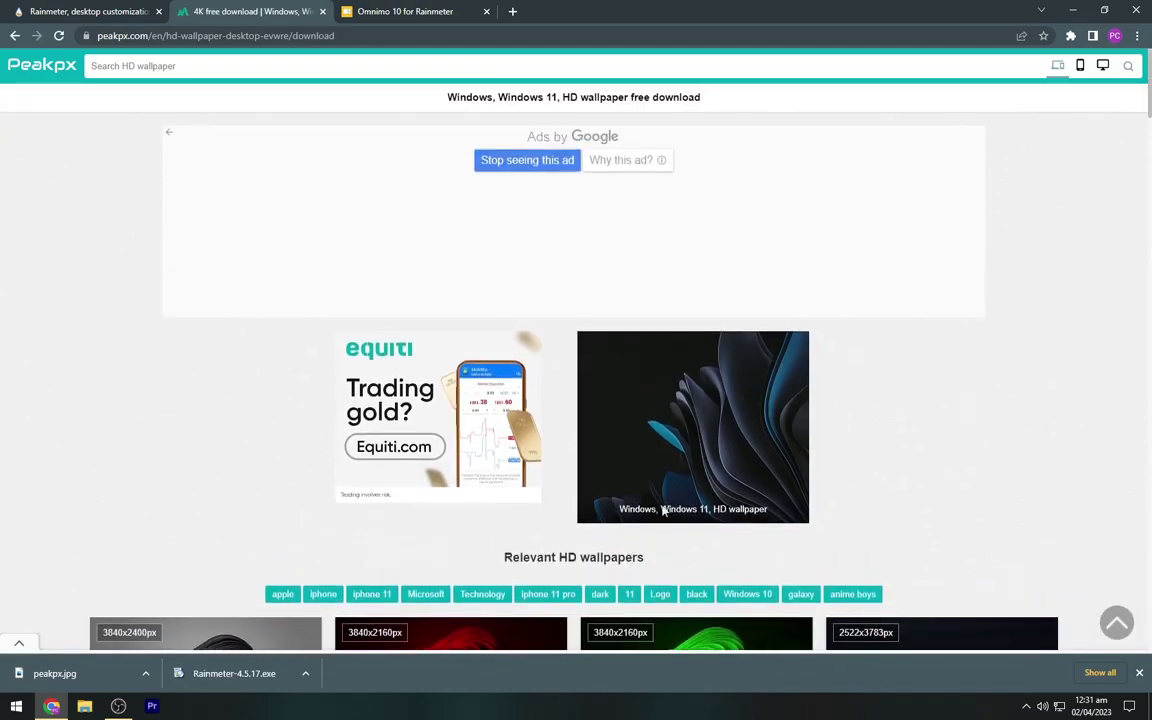
Download the full Omnimo 10 ZIP archive from omnimo.info.
{"action": "left_click", "coordinate": [385, 11]}
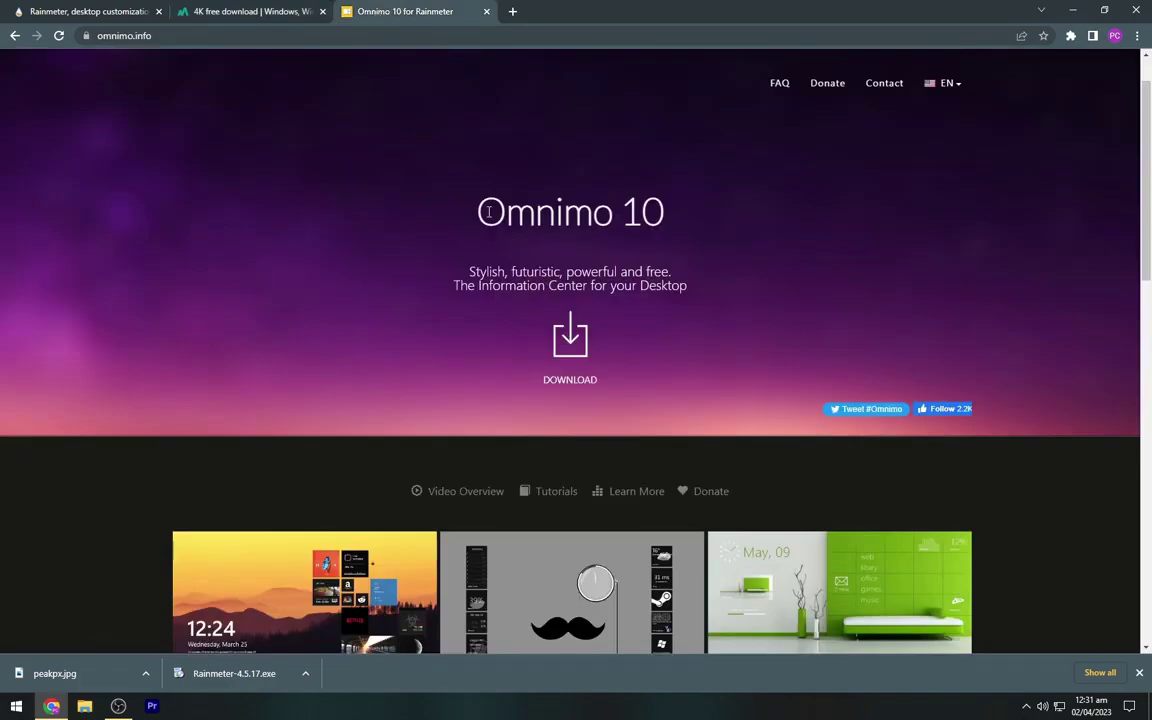
{"action": "left_click_drag", "start_coordinate": [462, 214], "coordinate": [573, 244]}
{"action": "left_click", "coordinate": [567, 338]}
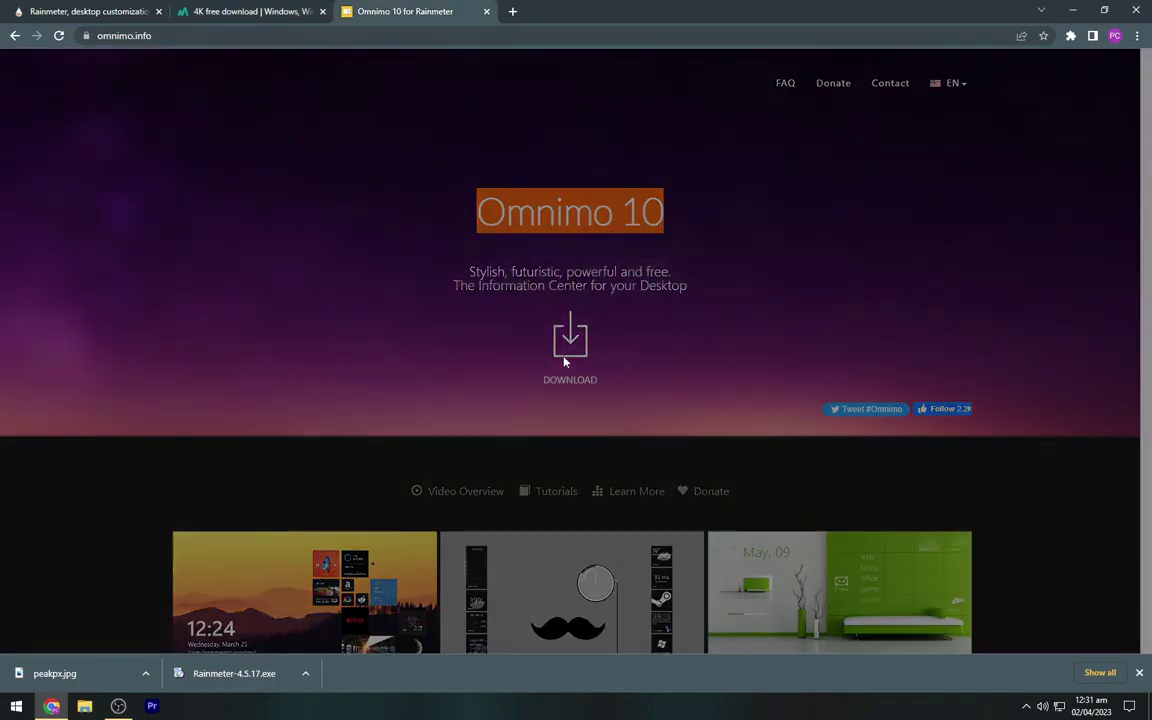
{"action": "left_click", "coordinate": [495, 391]}
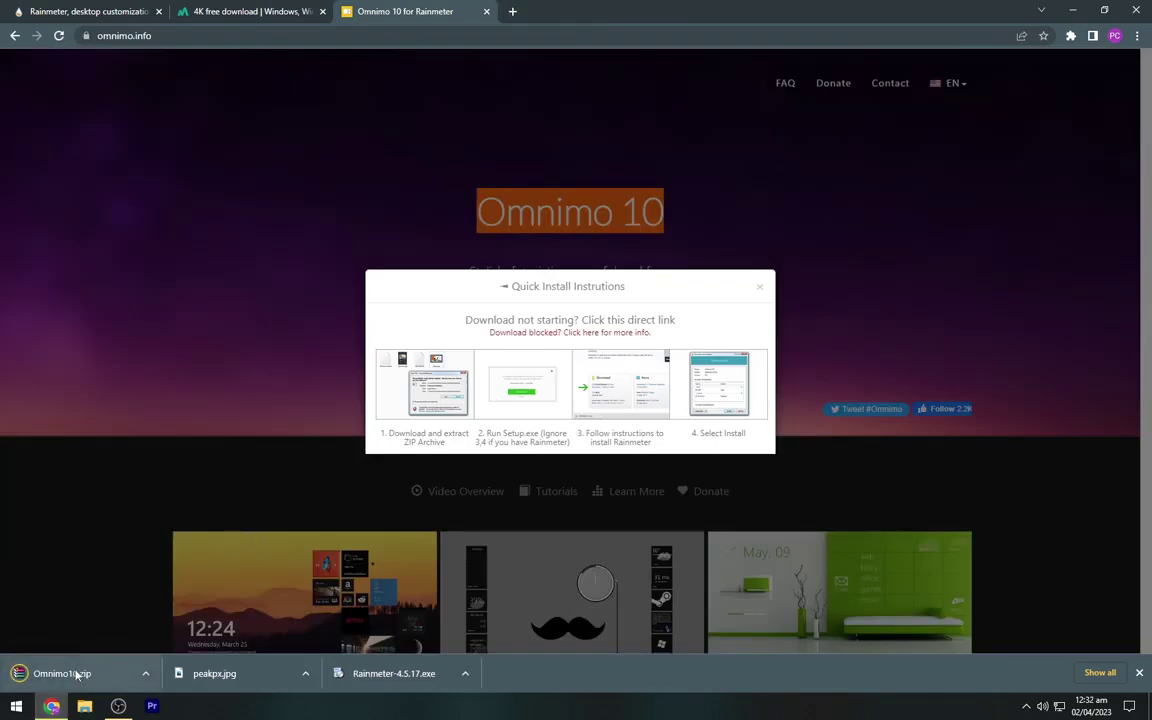
Install Rainmeter 4.5.17 from Downloads as administrator with the default language and standard setup.
{"action": "left_click", "coordinate": [1074, 10]}
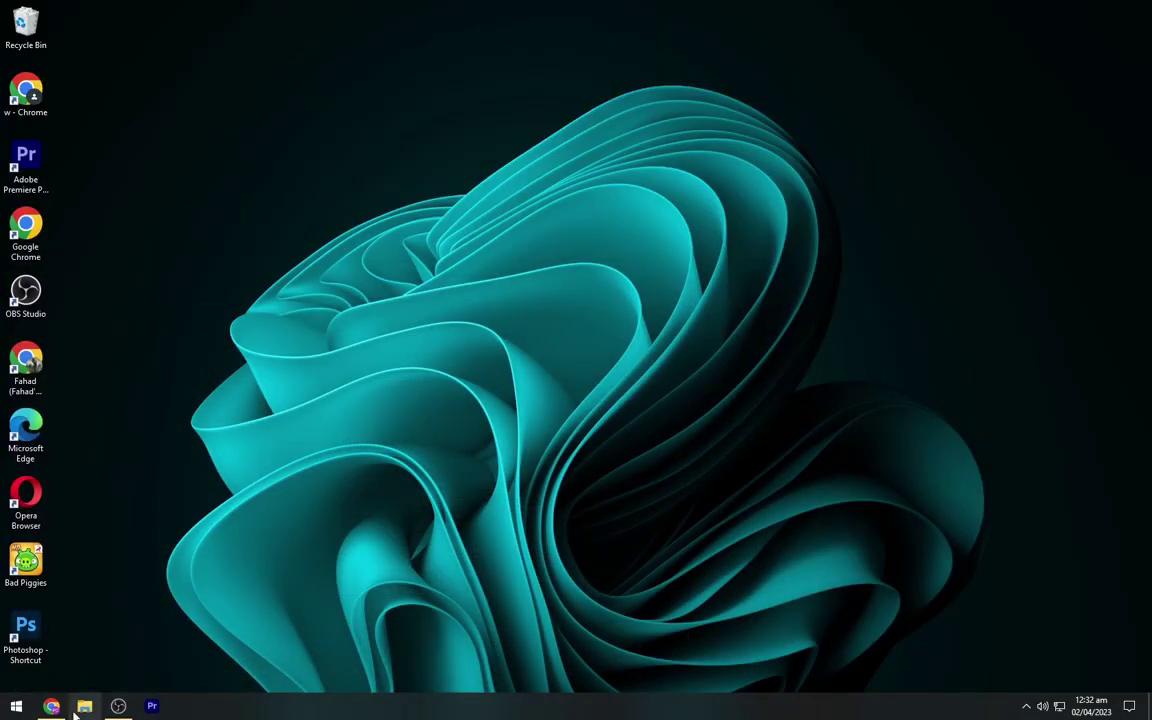
{"action": "left_click", "coordinate": [84, 706]}
{"action": "double_click", "coordinate": [555, 238]}
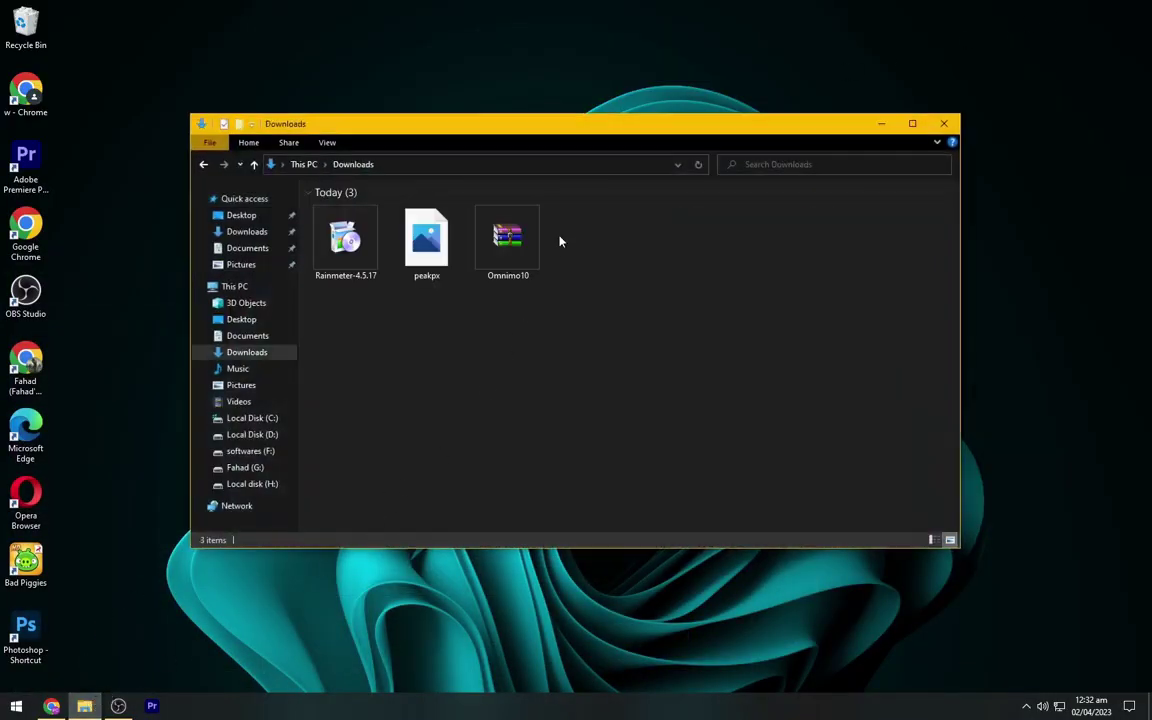
{"action": "right_click", "coordinate": [560, 240]}
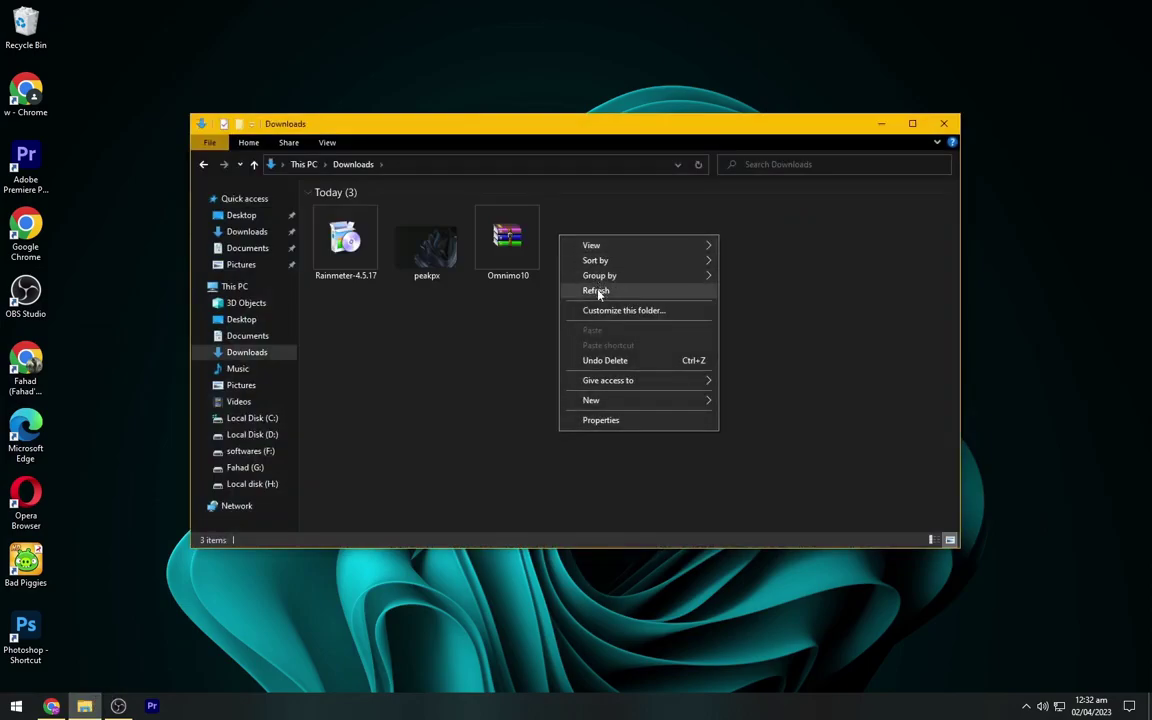
{"action": "left_click", "coordinate": [592, 290]}
{"action": "left_click", "coordinate": [350, 260]}
{"action": "right_click", "coordinate": [350, 260]}
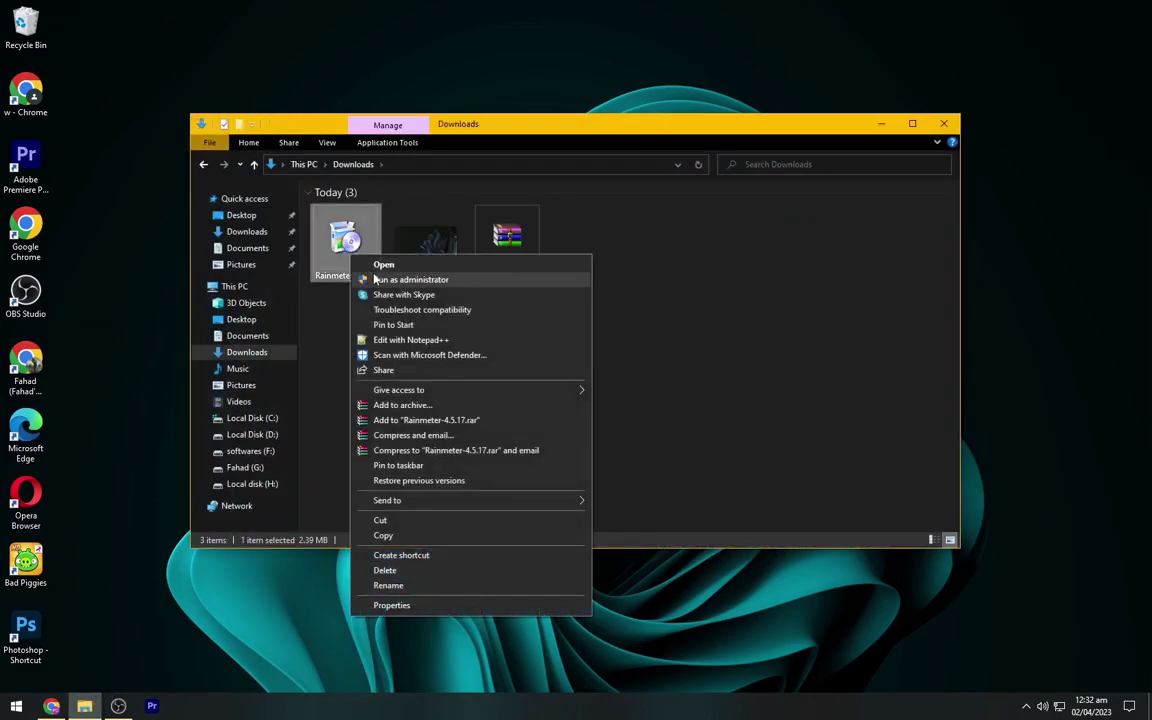
{"action": "left_click", "coordinate": [380, 278]}
{"action": "left_click", "coordinate": [584, 386]}
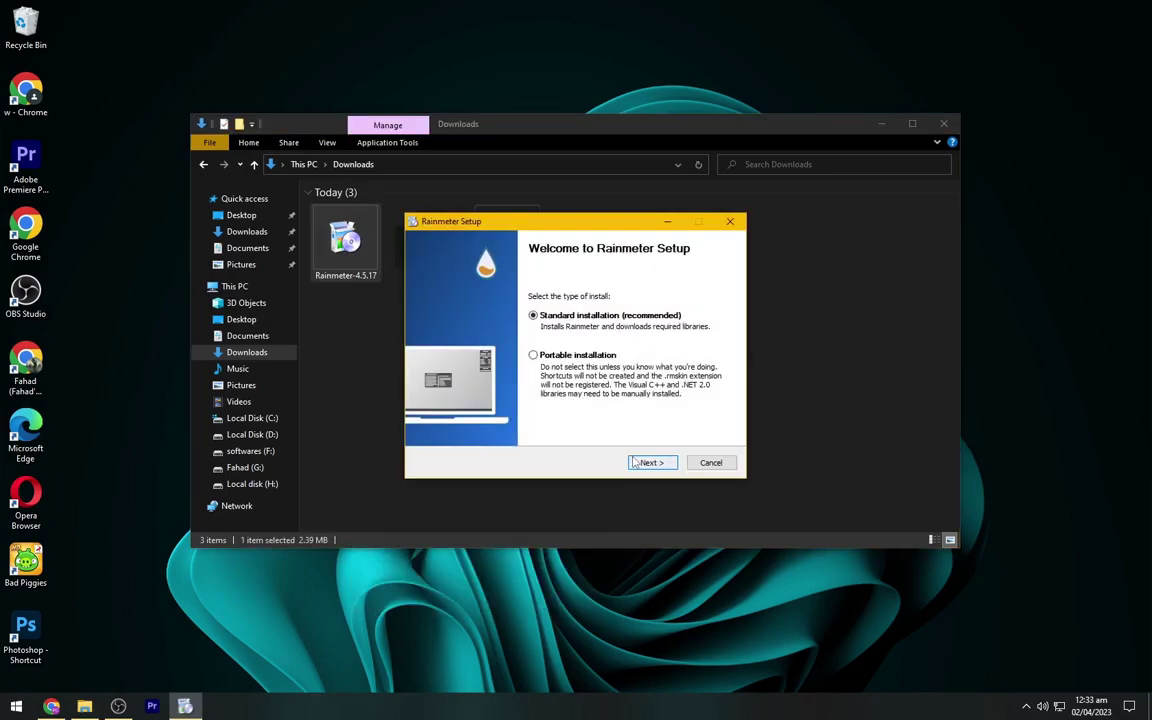
{"action": "left_click", "coordinate": [646, 462]}
{"action": "left_click", "coordinate": [651, 463]}
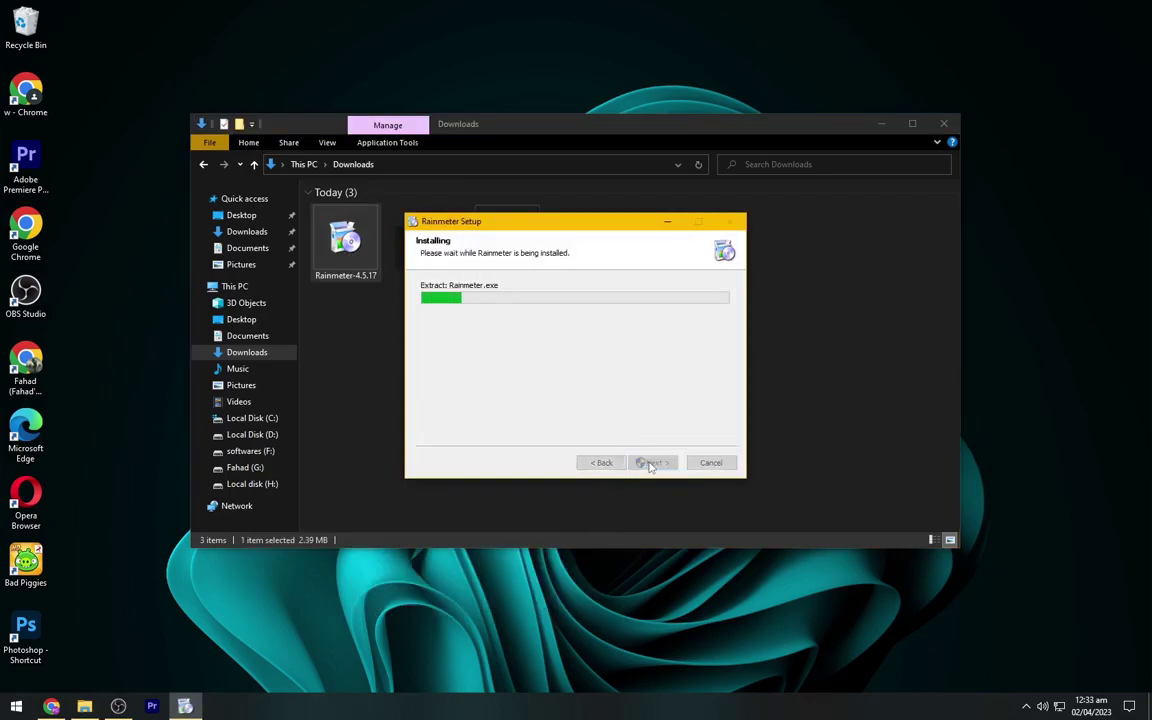
{"action": "left_click", "coordinate": [653, 463]}
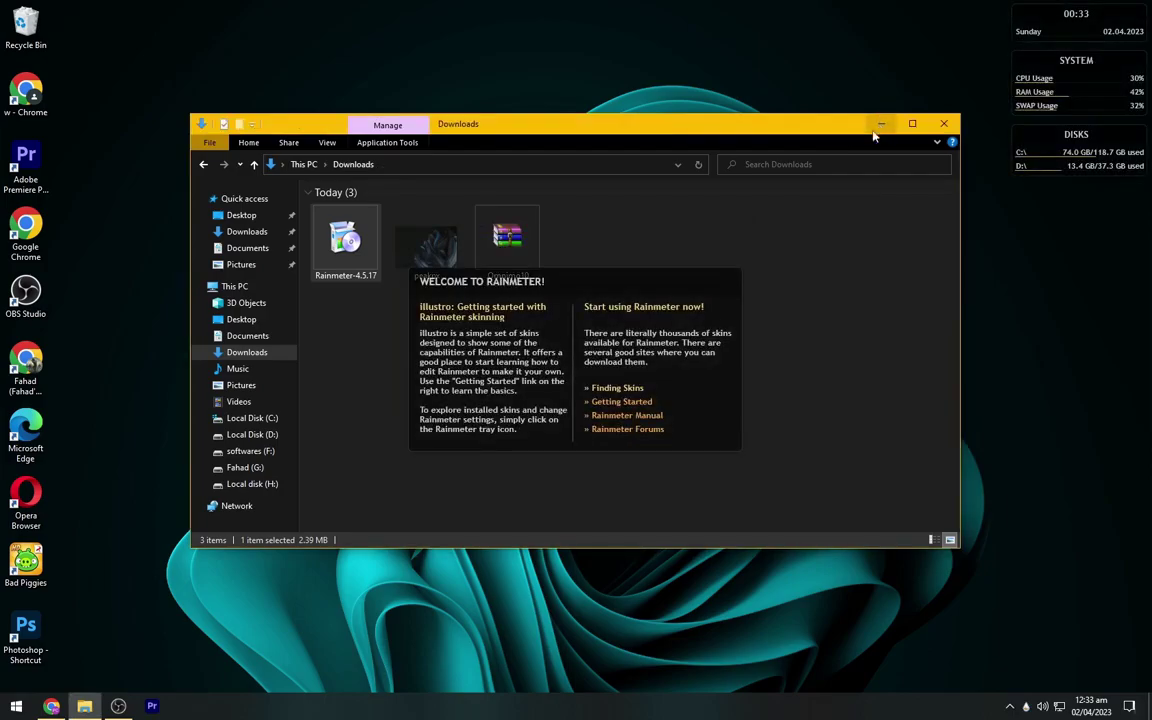
Unload the default welcome, Disks, System and clock skins from the desktop.
{"action": "left_click", "coordinate": [881, 123]}
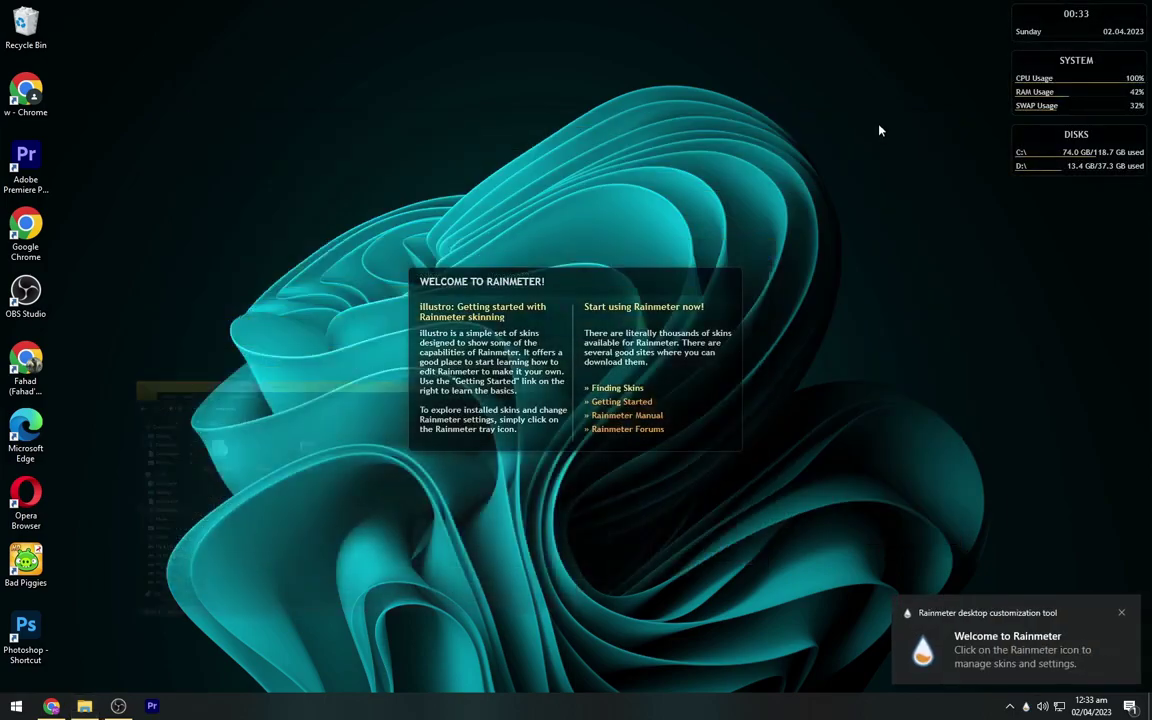
{"action": "right_click", "coordinate": [648, 397]}
{"action": "left_click", "coordinate": [698, 556]}
{"action": "right_click", "coordinate": [980, 152]}
{"action": "left_click", "coordinate": [1015, 380]}
{"action": "right_click", "coordinate": [1034, 116]}
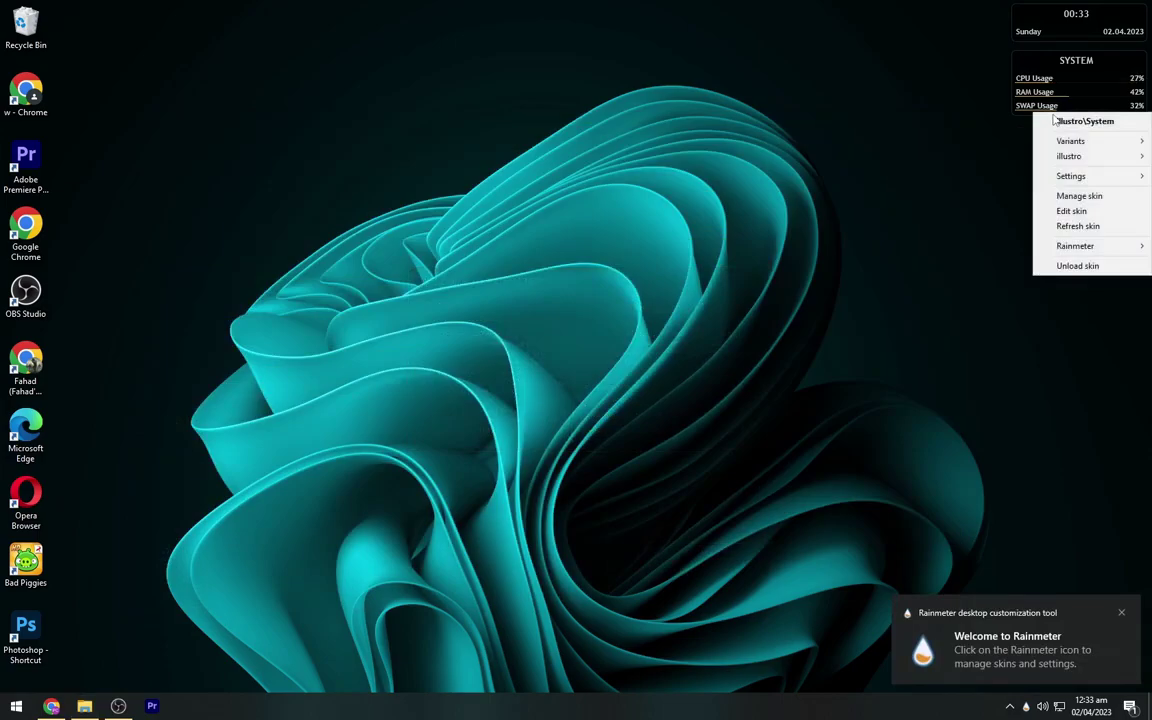
{"action": "left_click", "coordinate": [1077, 265]}
{"action": "right_click", "coordinate": [1040, 31]}
{"action": "left_click", "coordinate": [1065, 188]}
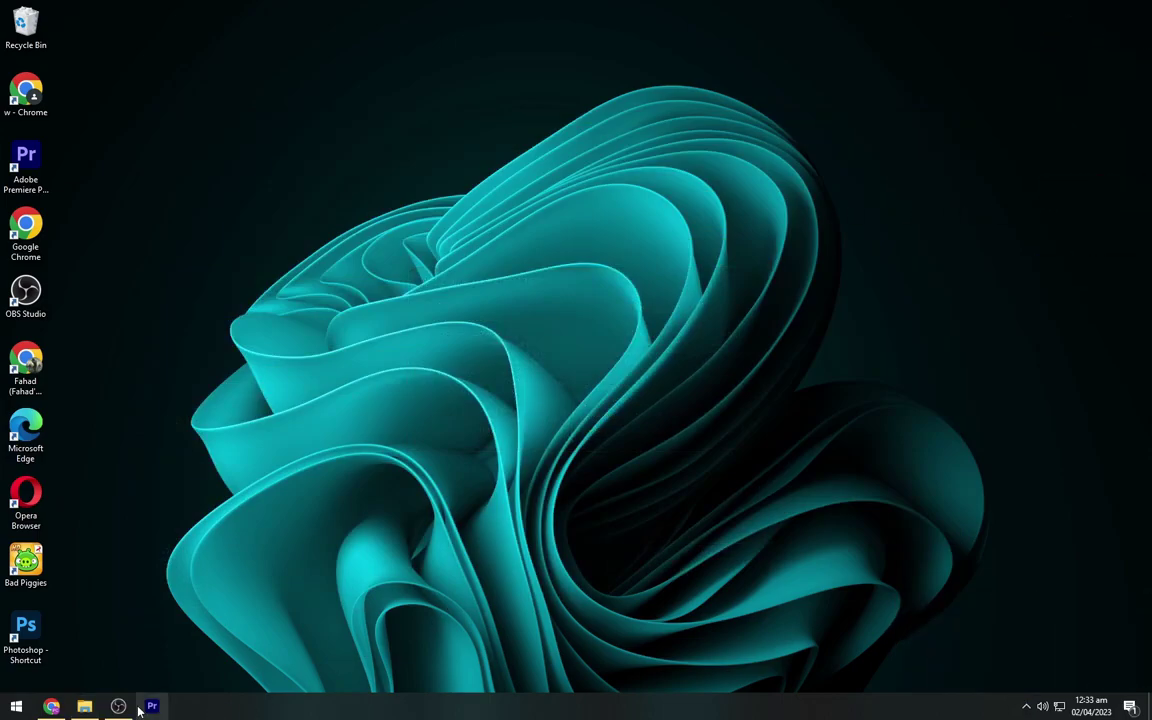
Set the peakpx image from Downloads as the desktop background.
{"action": "left_click", "coordinate": [85, 706]}
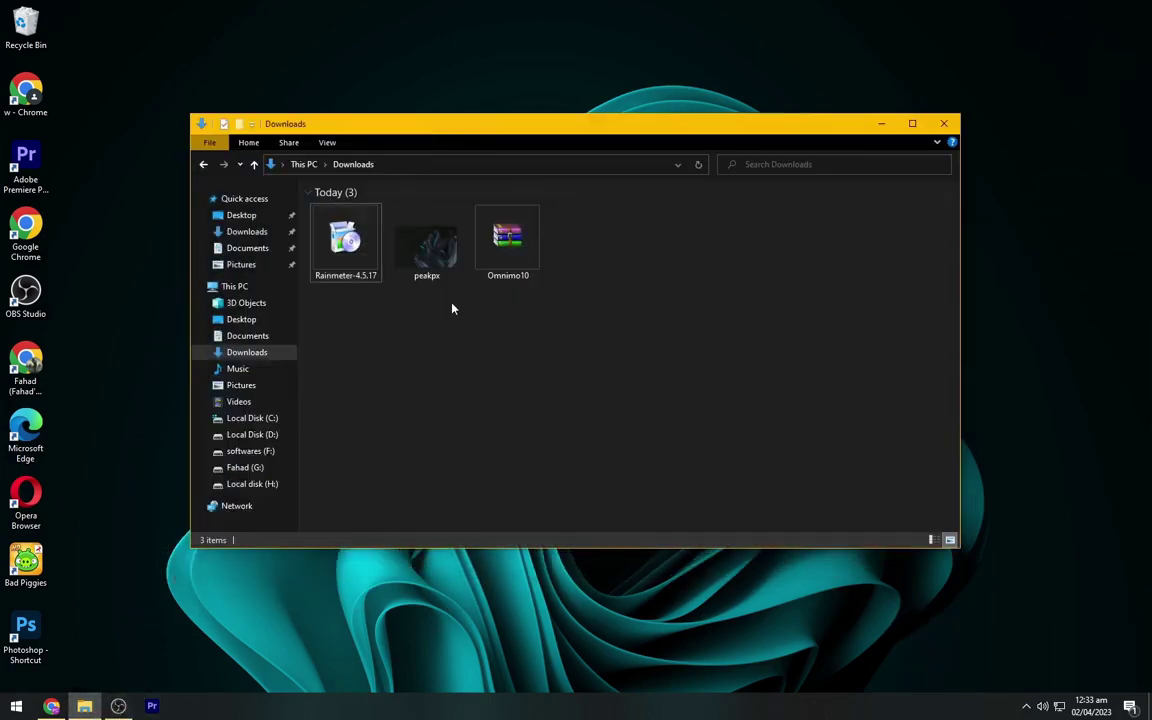
{"action": "right_click", "coordinate": [432, 262]}
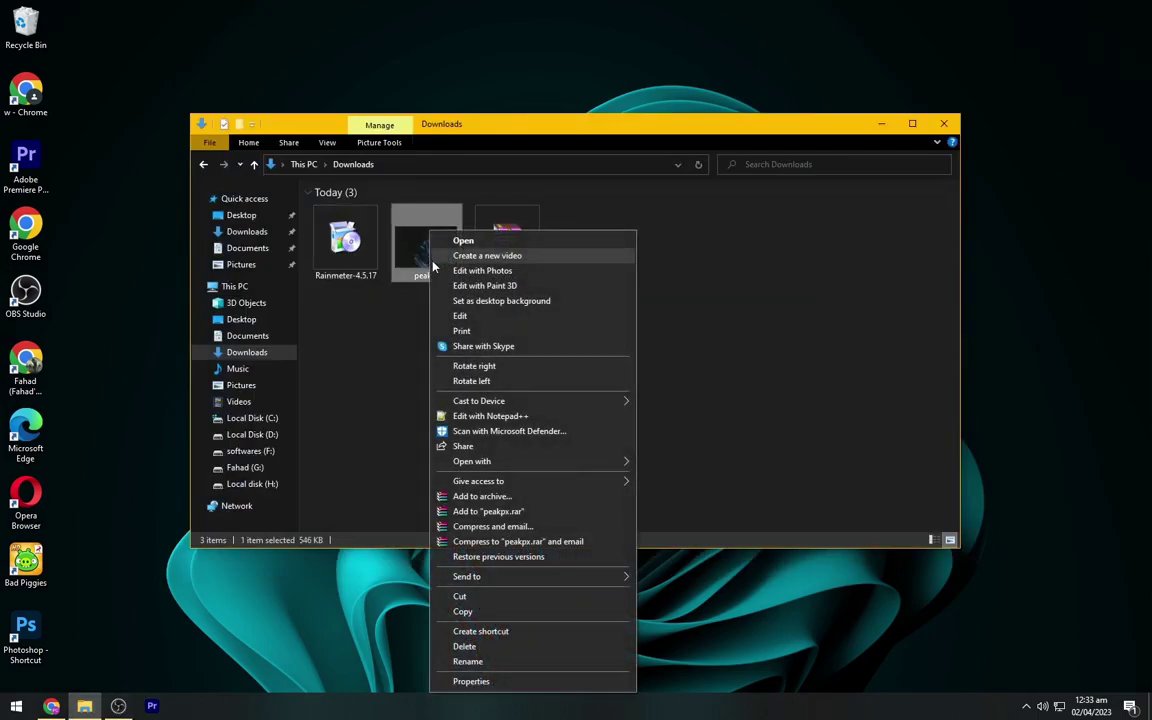
{"action": "left_click", "coordinate": [452, 300]}
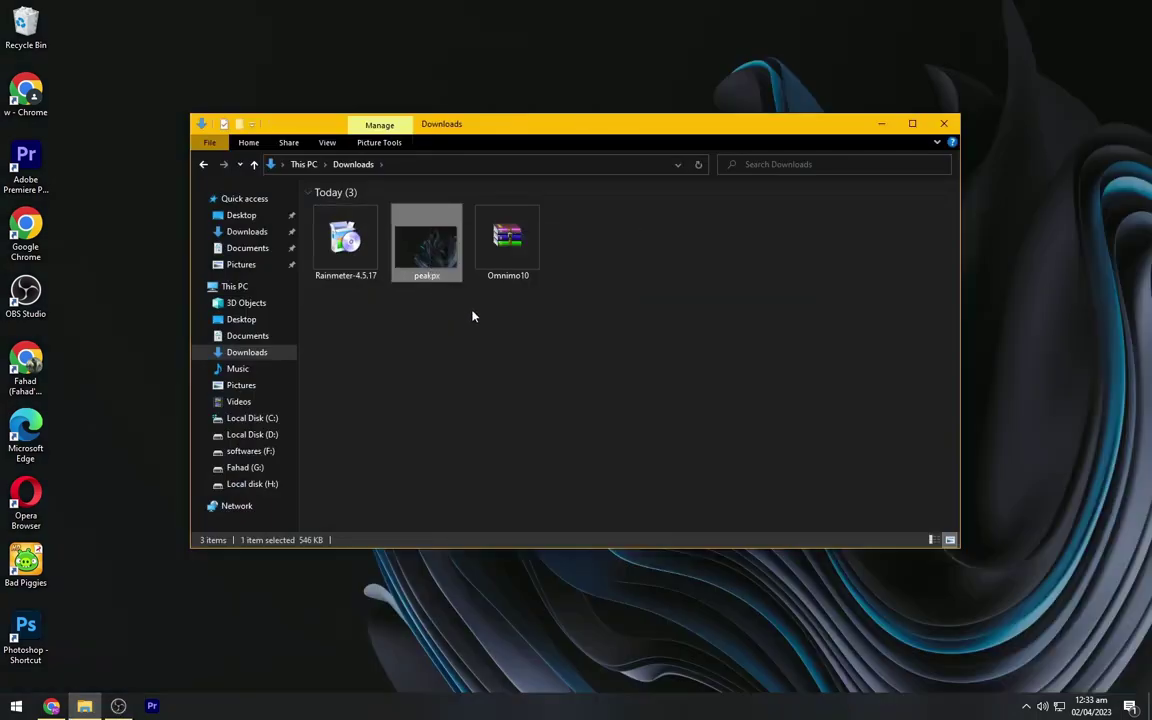
Turn off Show desktop icons in the desktop's View menu.
{"action": "left_click", "coordinate": [886, 126]}
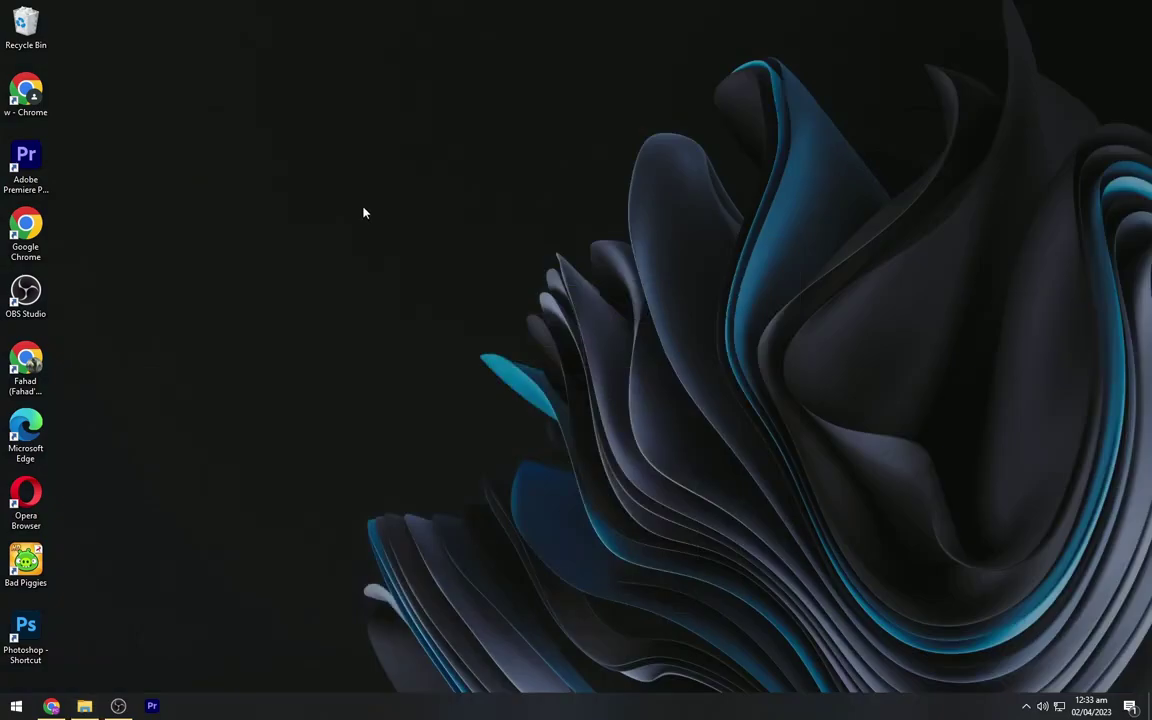
{"action": "right_click", "coordinate": [217, 161]}
{"action": "mouse_move", "coordinate": [378, 172]}
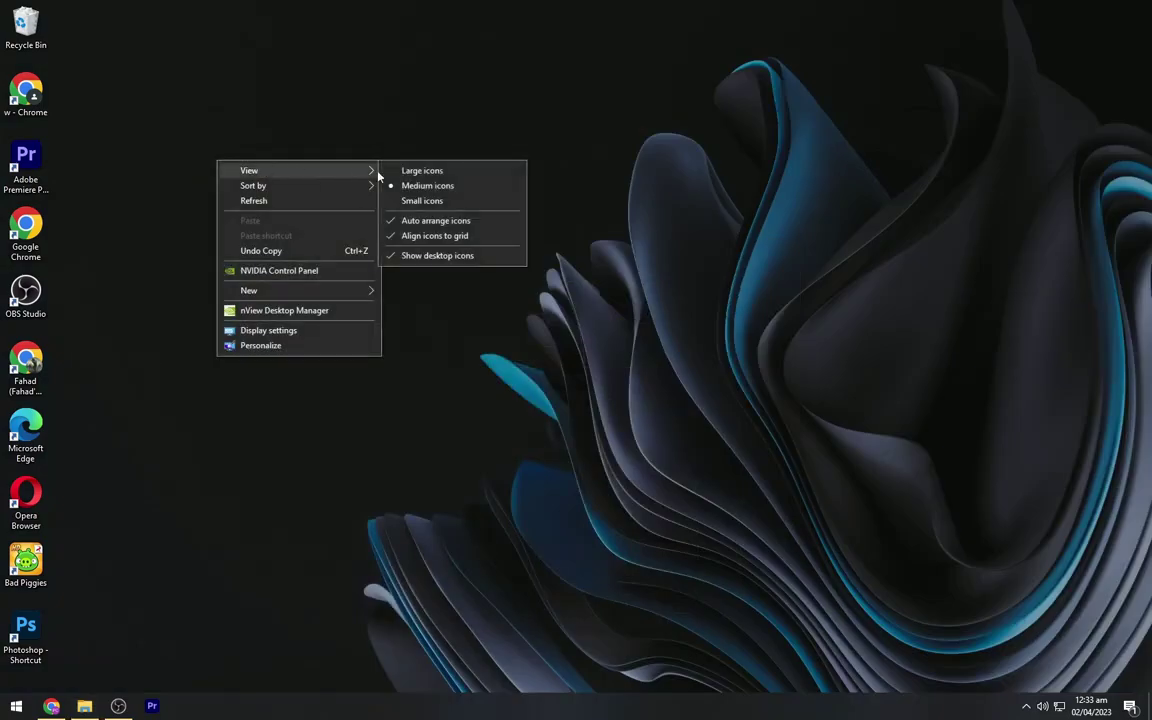
{"action": "left_click", "coordinate": [423, 255]}
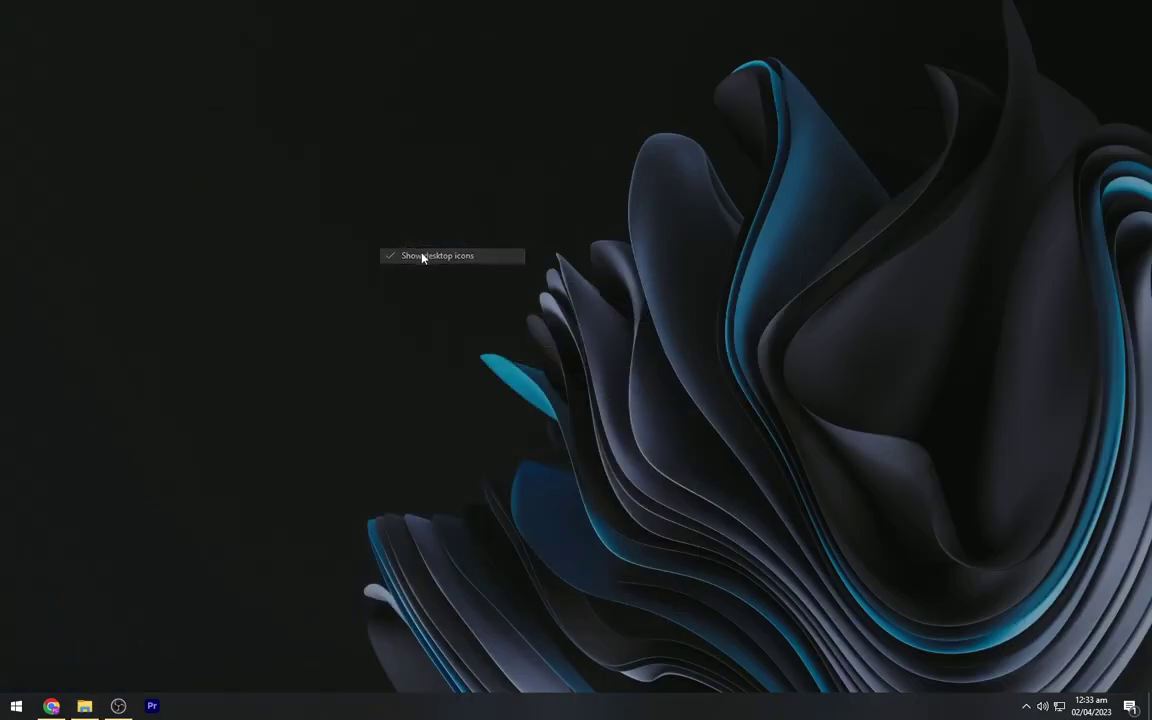
Extract the Omnimo10 archive into its own folder, then delete the Omnimo10 zip.
{"action": "left_click", "coordinate": [87, 706]}
{"action": "left_click", "coordinate": [515, 250]}
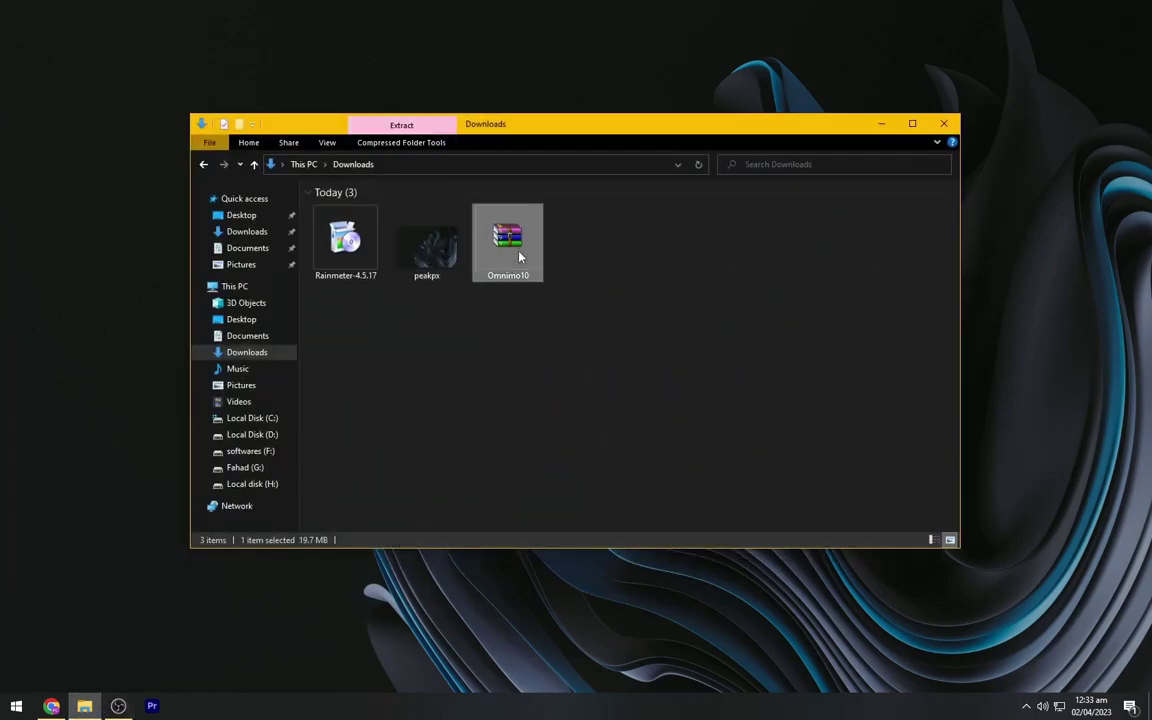
{"action": "right_click", "coordinate": [515, 250]}
{"action": "left_click", "coordinate": [534, 321]}
{"action": "left_click", "coordinate": [503, 270]}
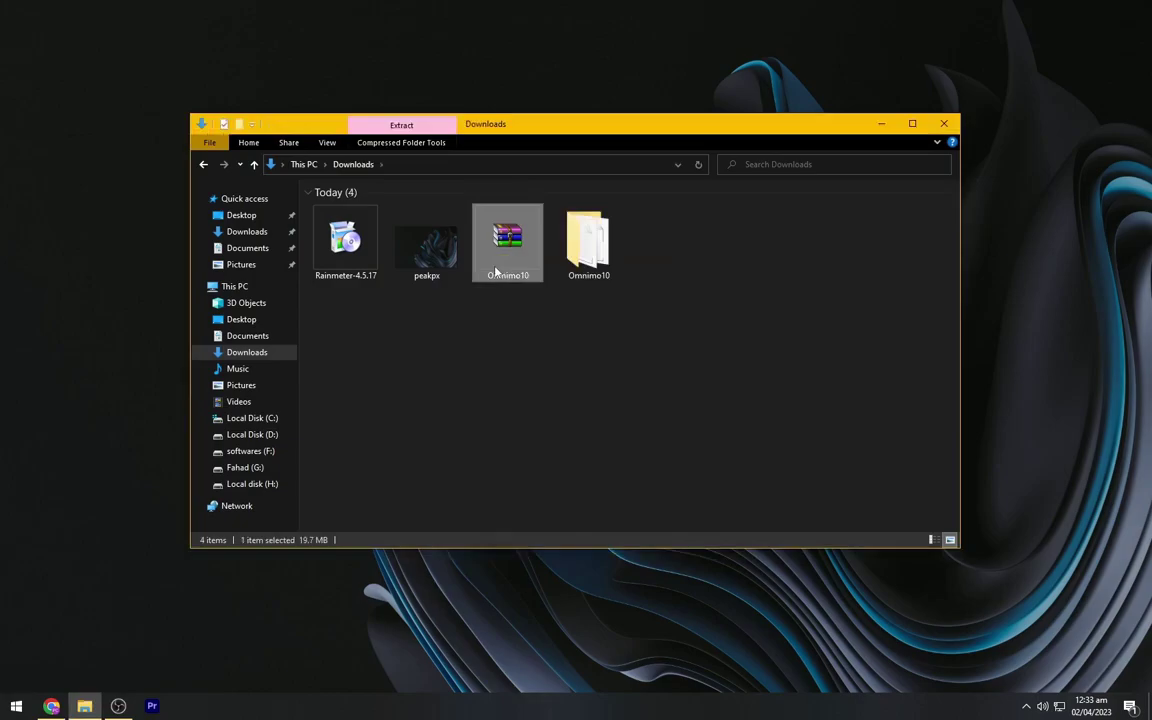
{"action": "key", "text": "Delete"}
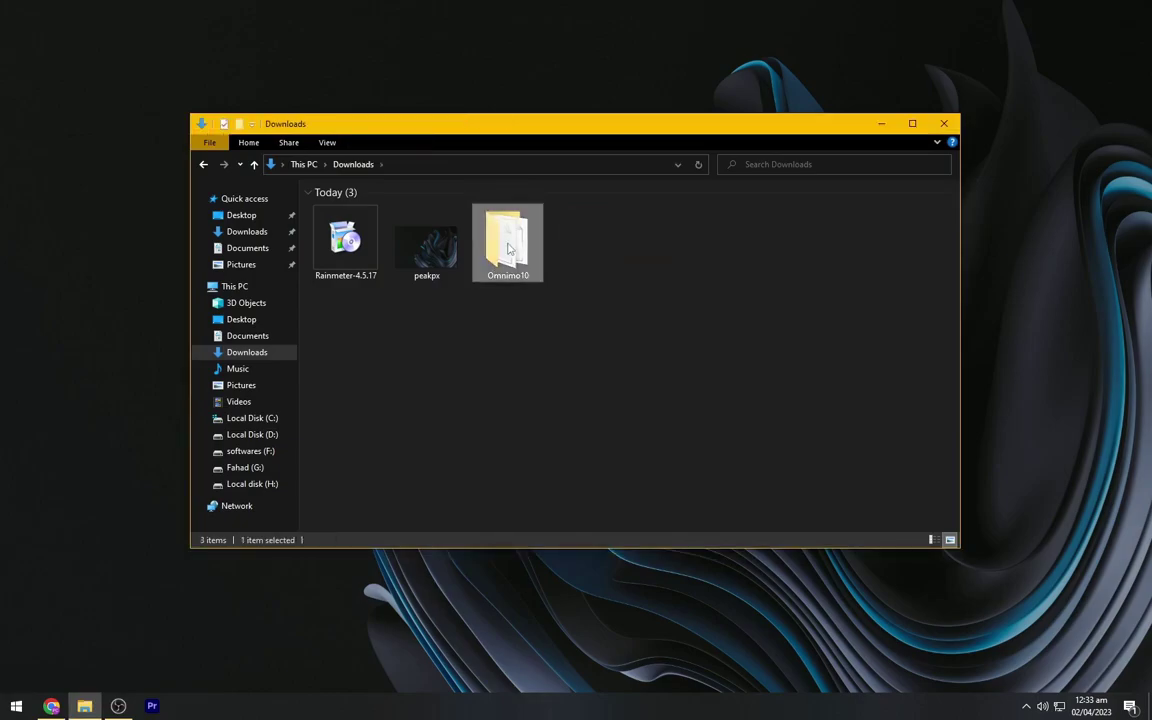
Install the Omnimo.rmskin package from the Omnimo10 folder.
{"action": "double_click", "coordinate": [508, 245]}
{"action": "left_click", "coordinate": [379, 254]}
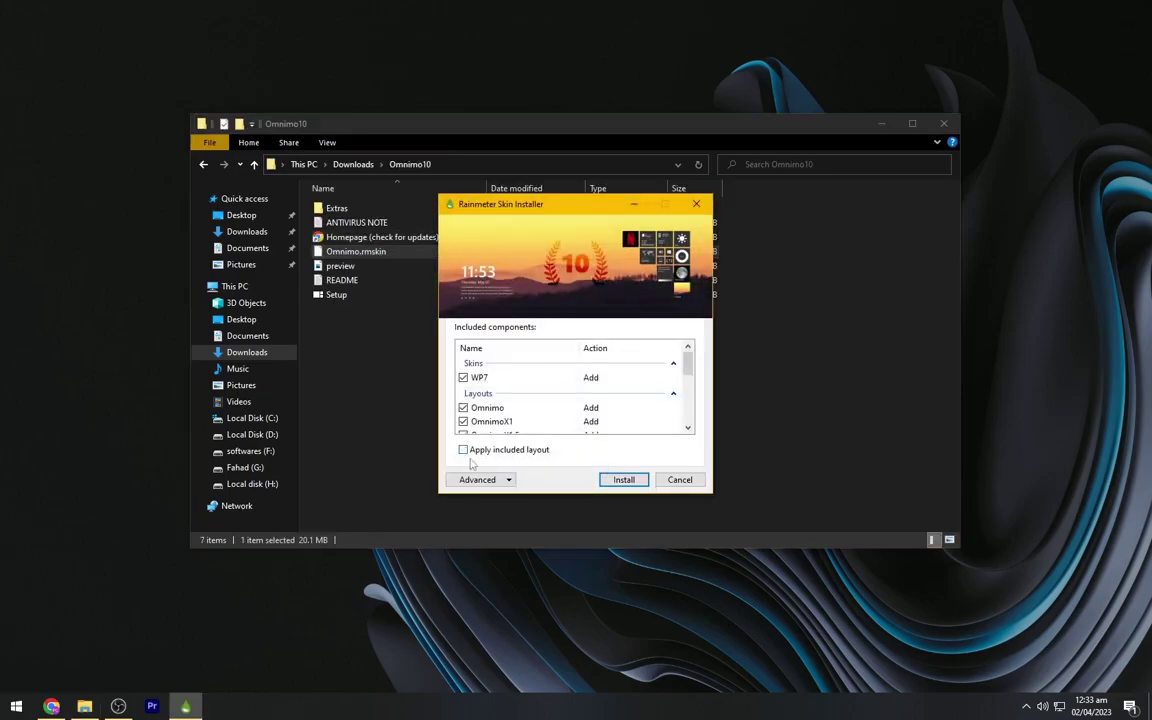
{"action": "left_click", "coordinate": [621, 481]}
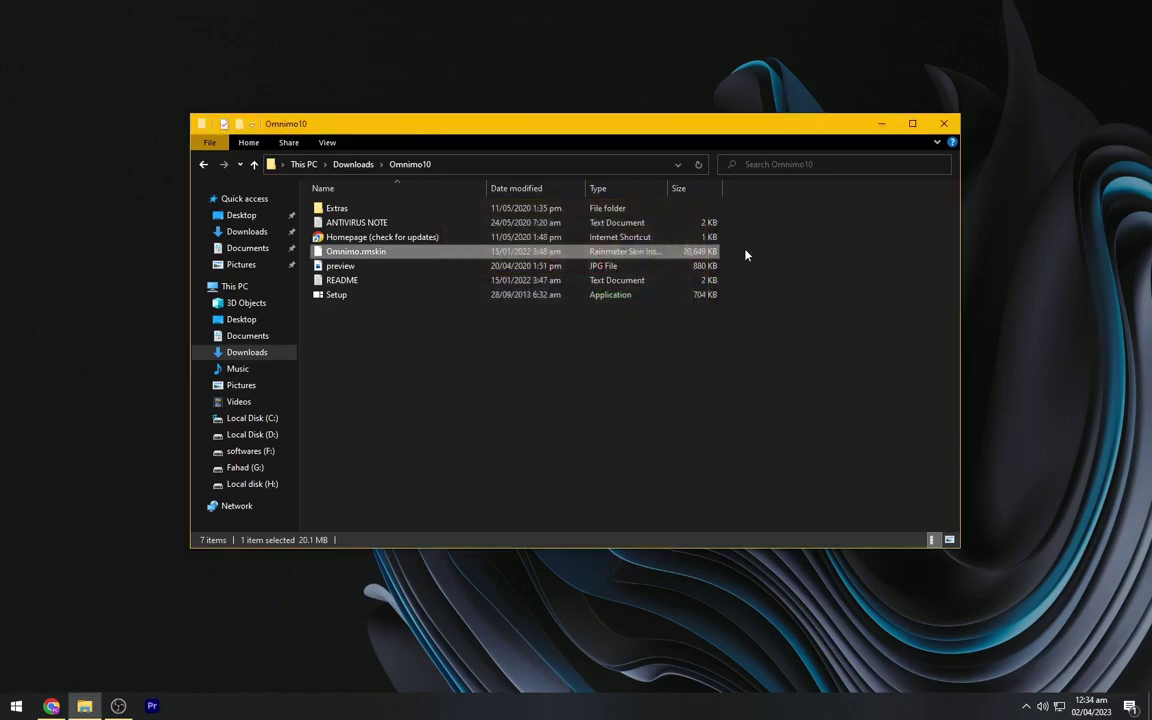
Load the saved Omnimo layout from the Layouts tab of Manage Rainmeter.
{"action": "left_click", "coordinate": [943, 123]}
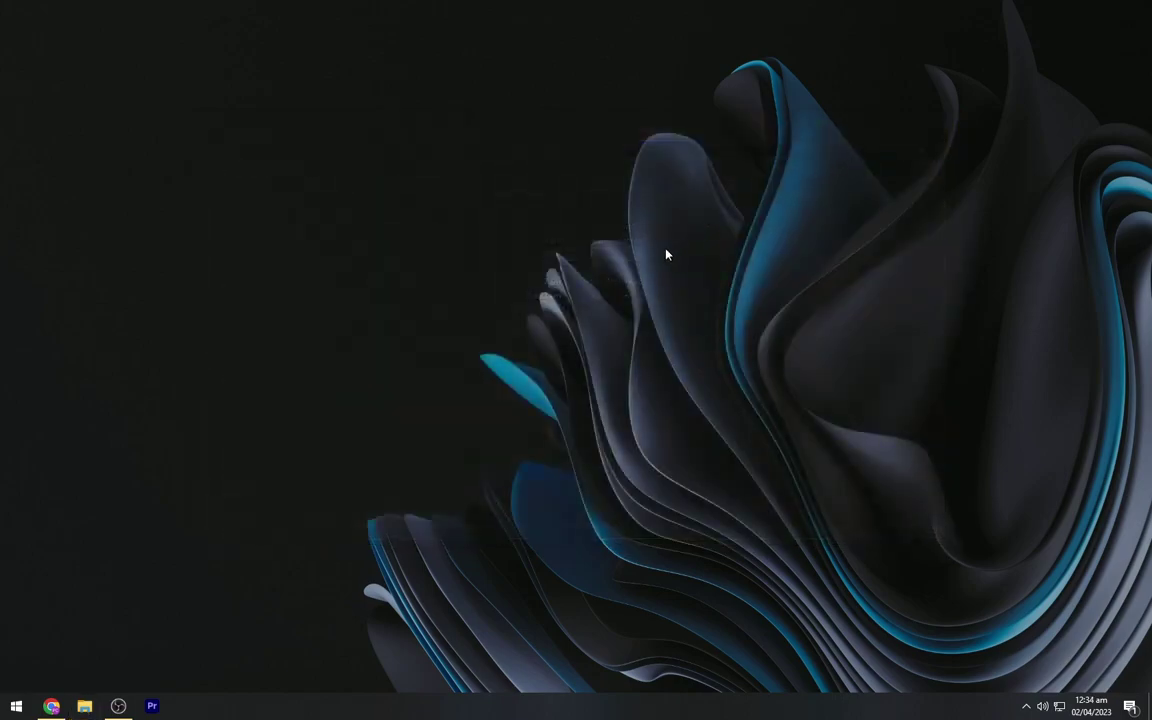
{"action": "left_click", "coordinate": [1028, 708]}
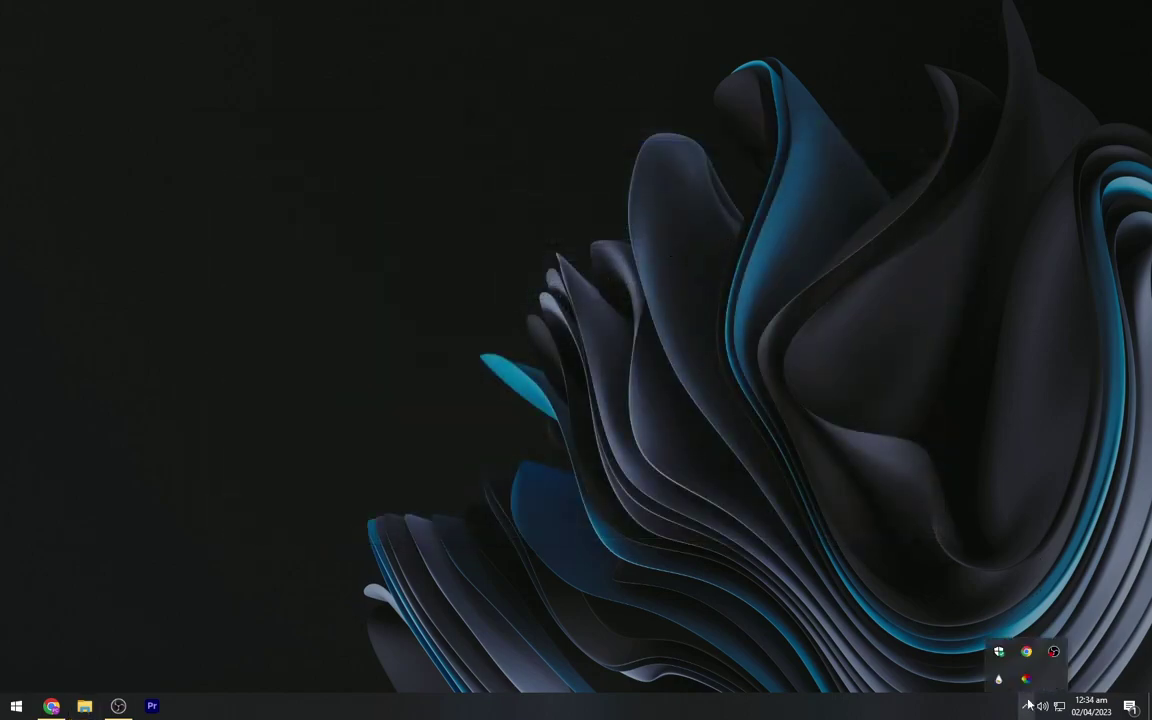
{"action": "left_click", "coordinate": [998, 679]}
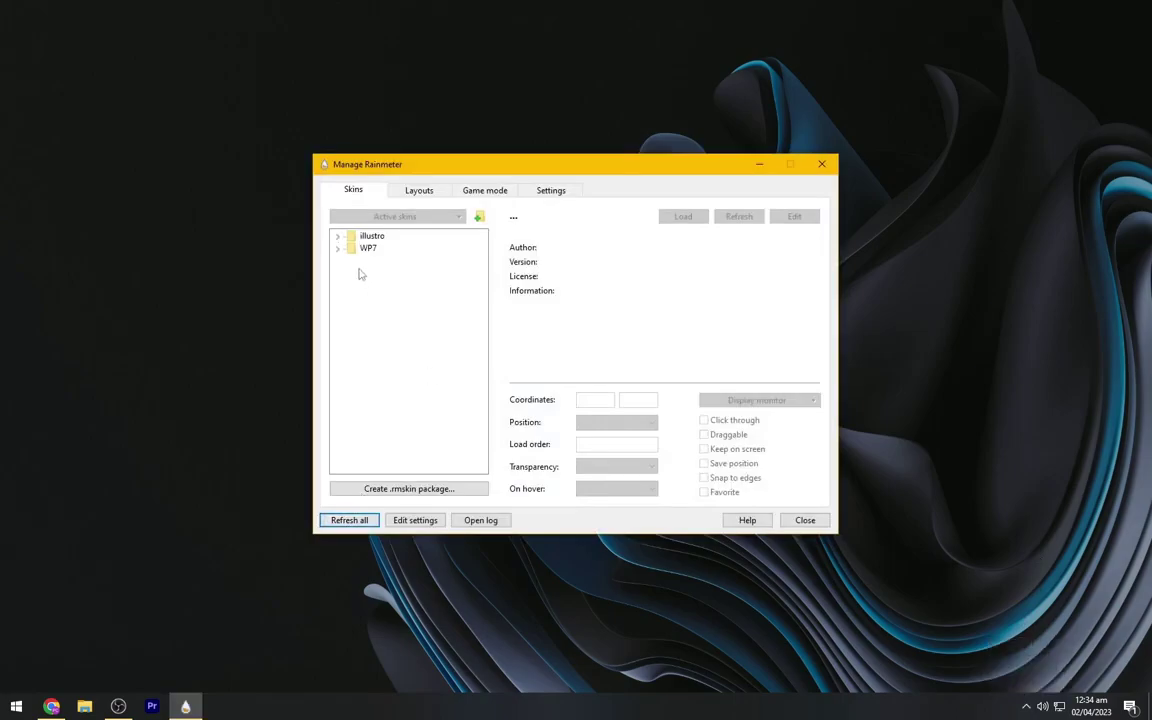
{"action": "left_click", "coordinate": [420, 191]}
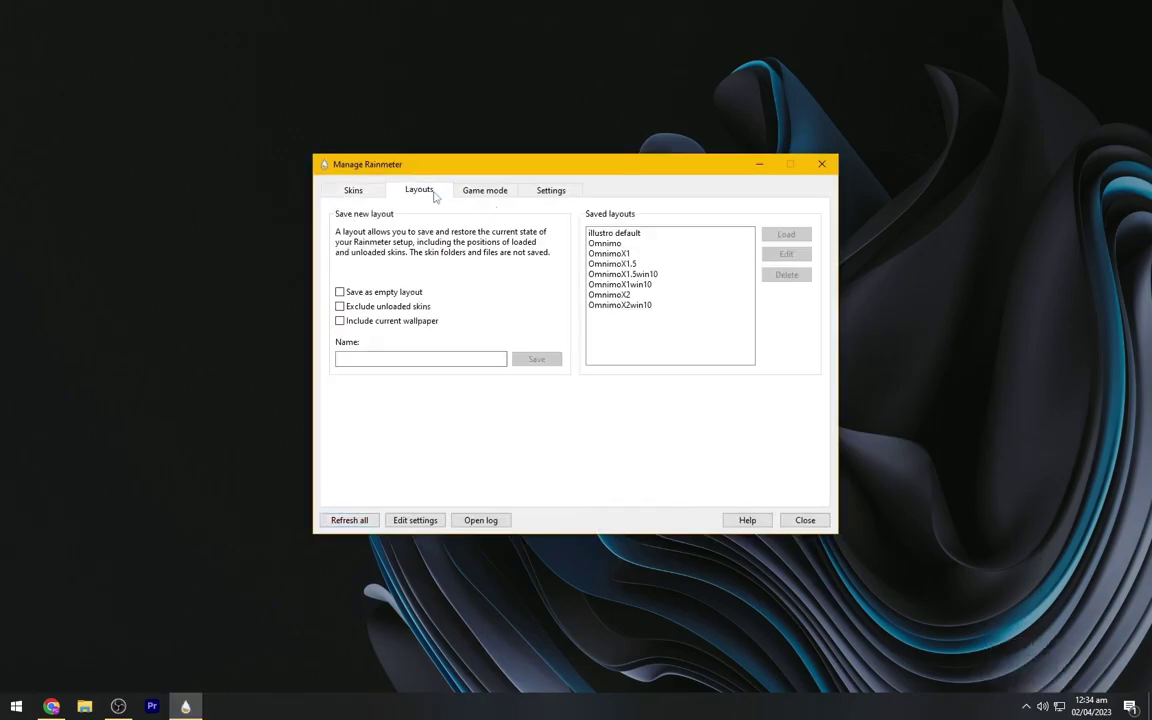
{"action": "left_click", "coordinate": [610, 244]}
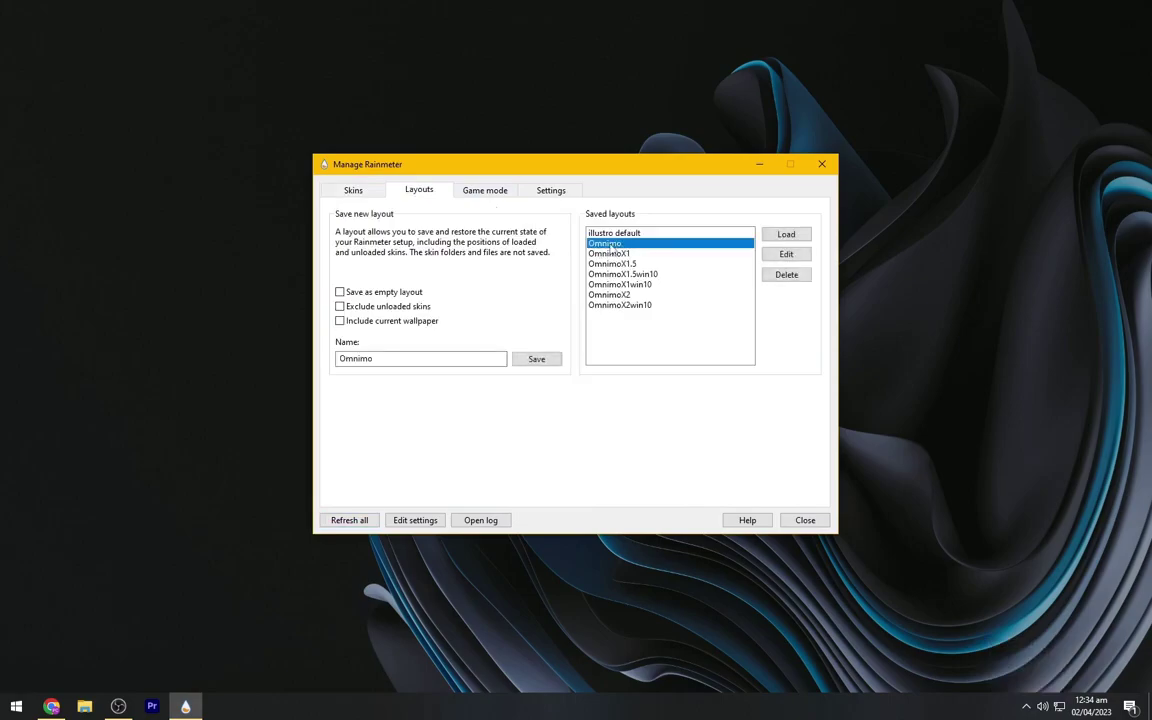
{"action": "left_click", "coordinate": [785, 235]}
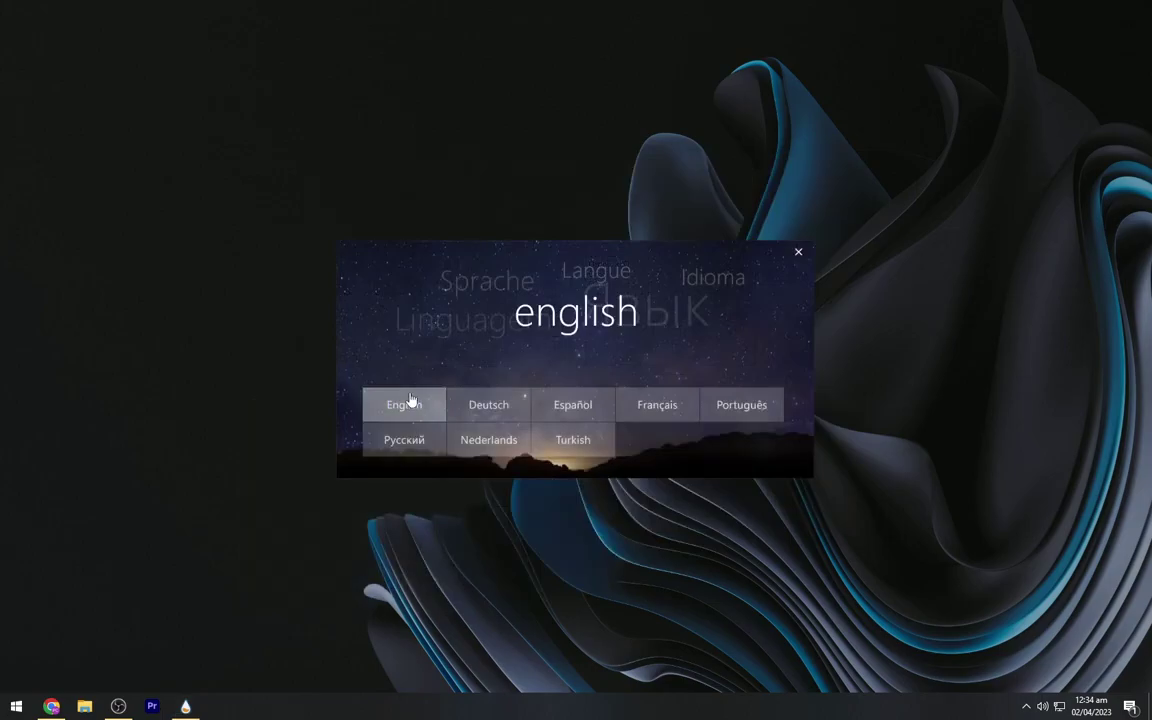
Complete Omnimo's setup in English, dismiss the thanks window, and open the clock's Item Settings.
{"action": "left_click", "coordinate": [405, 405]}
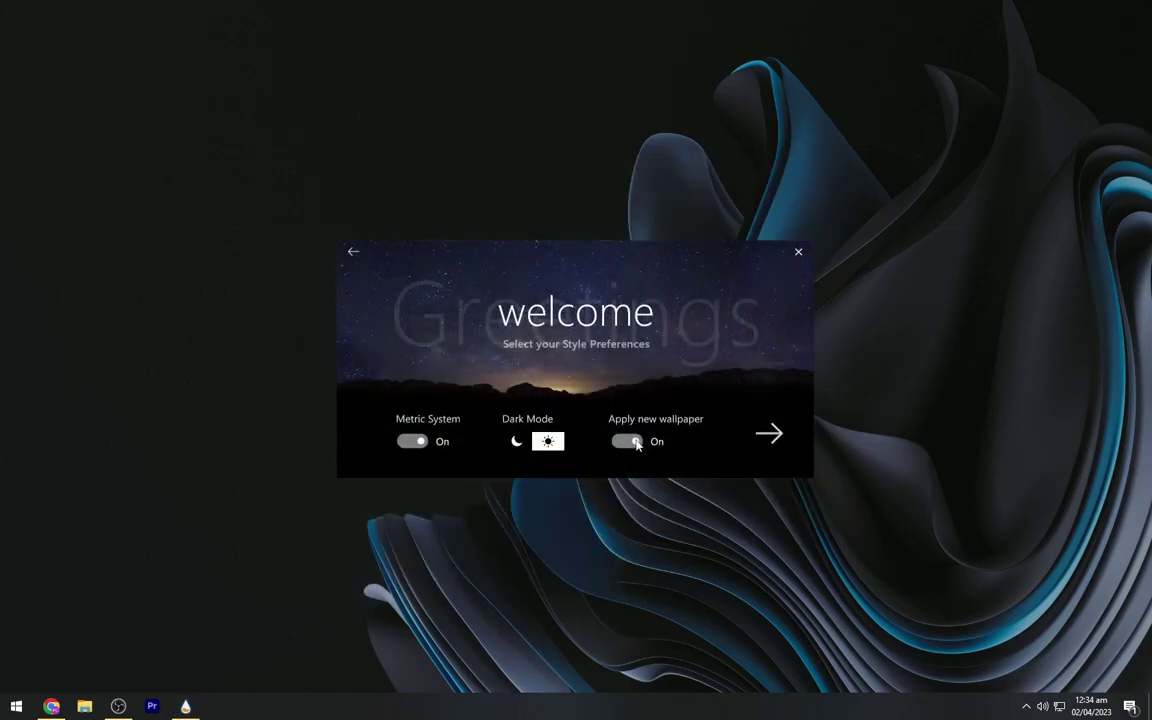
{"action": "left_click", "coordinate": [770, 436]}
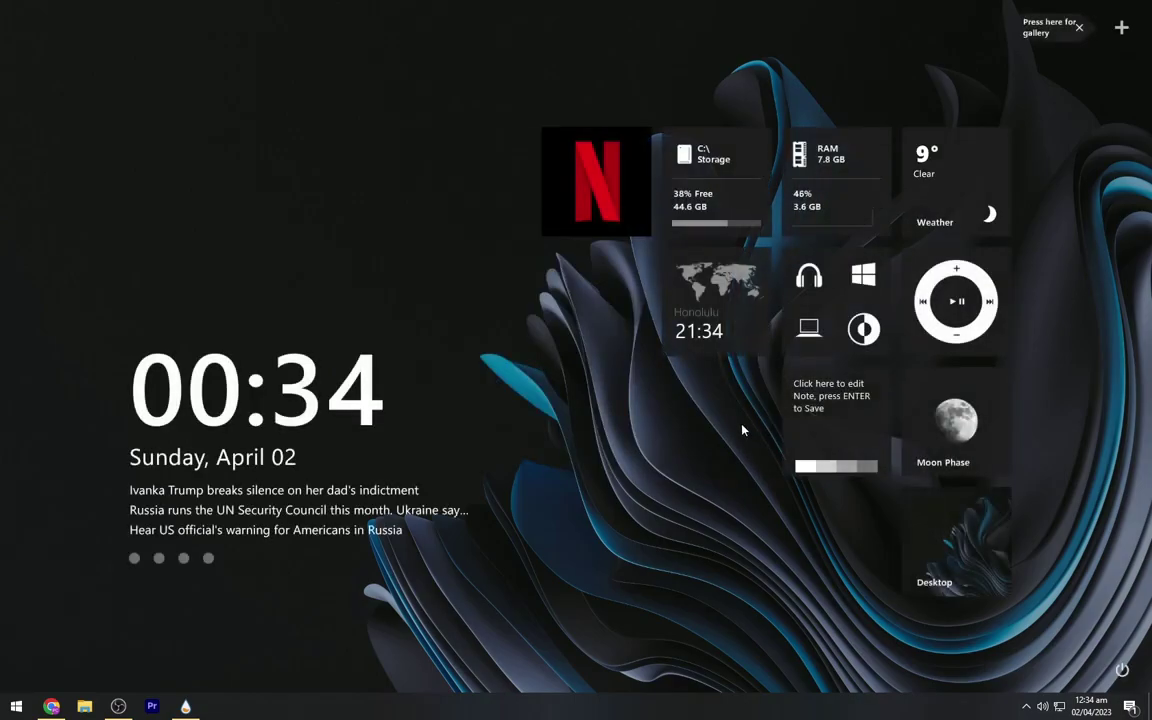
{"action": "left_click", "coordinate": [748, 165]}
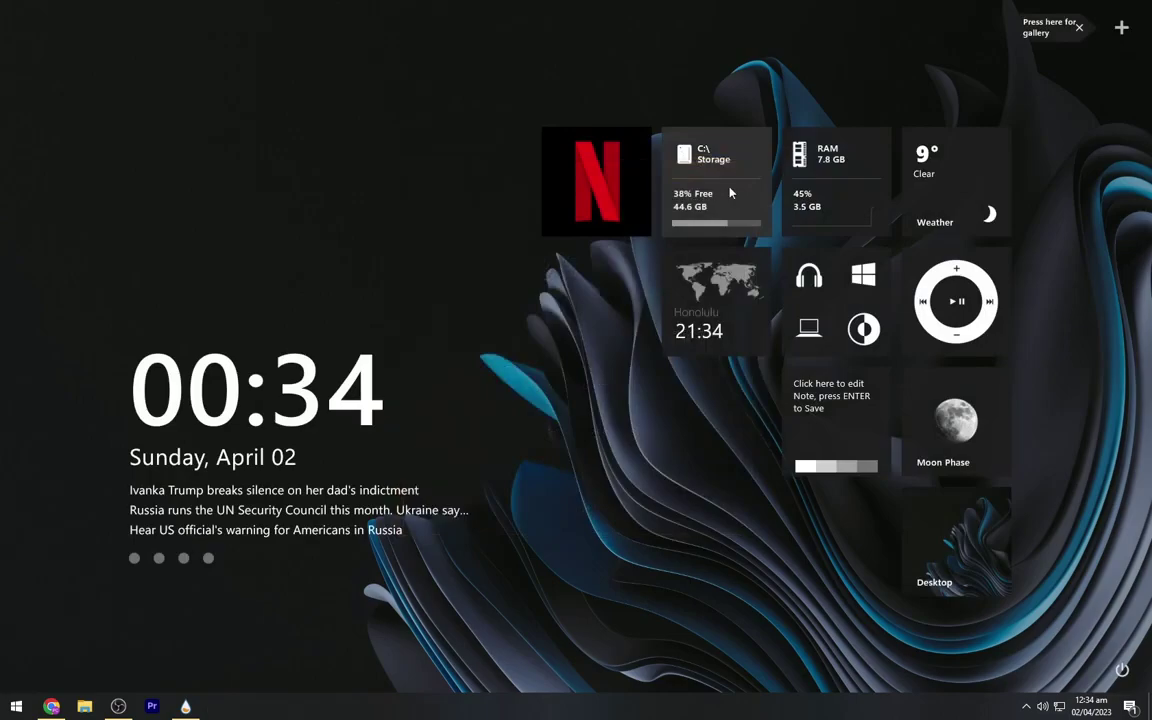
{"action": "right_click", "coordinate": [295, 390]}
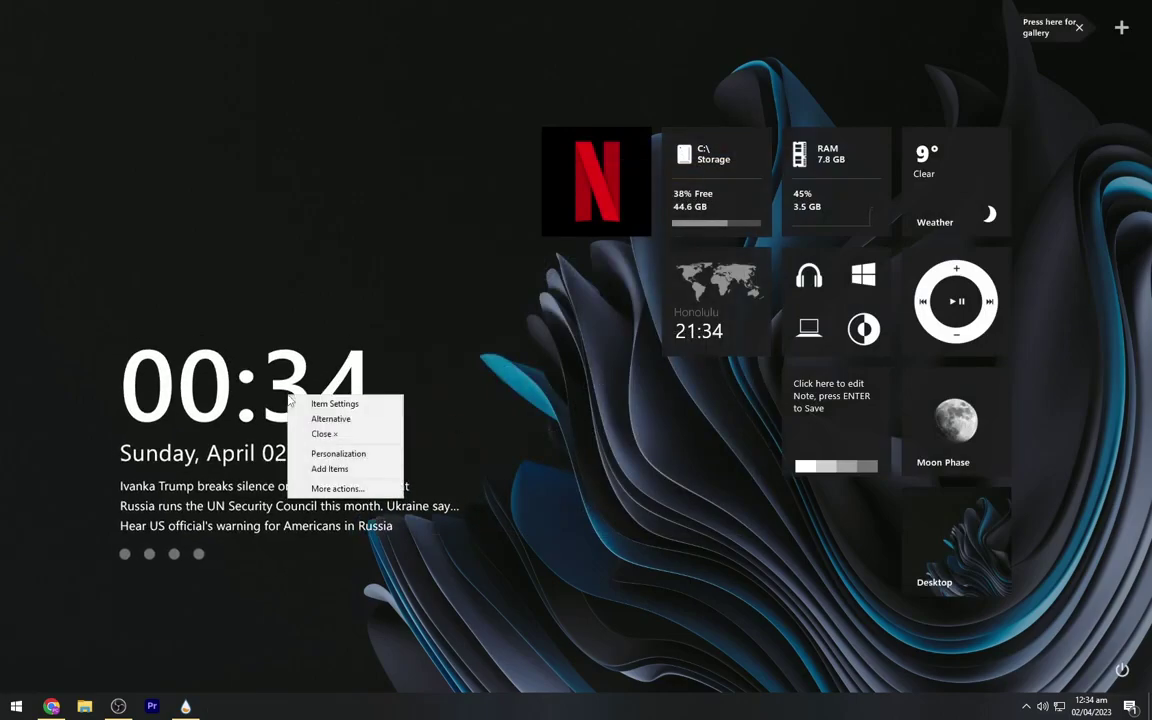
{"action": "left_click", "coordinate": [330, 404]}
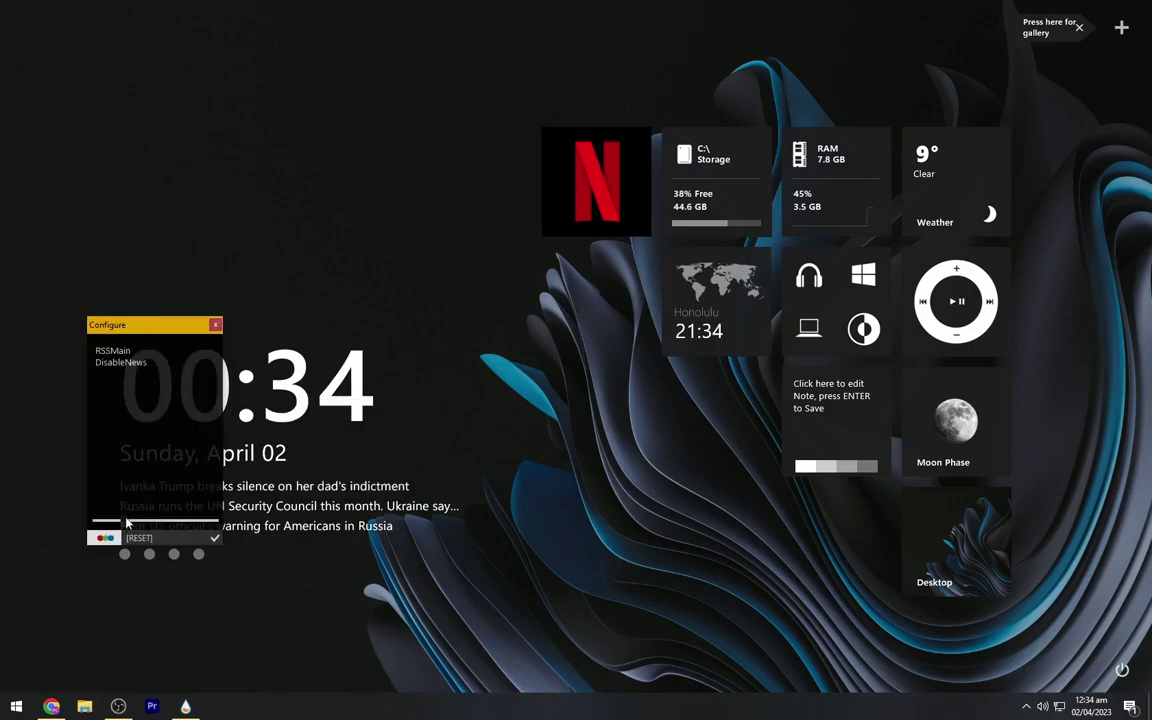
Apply a smaller clock size and move the clock top-left and Netflix tile lower left.
{"action": "left_click", "coordinate": [214, 537]}
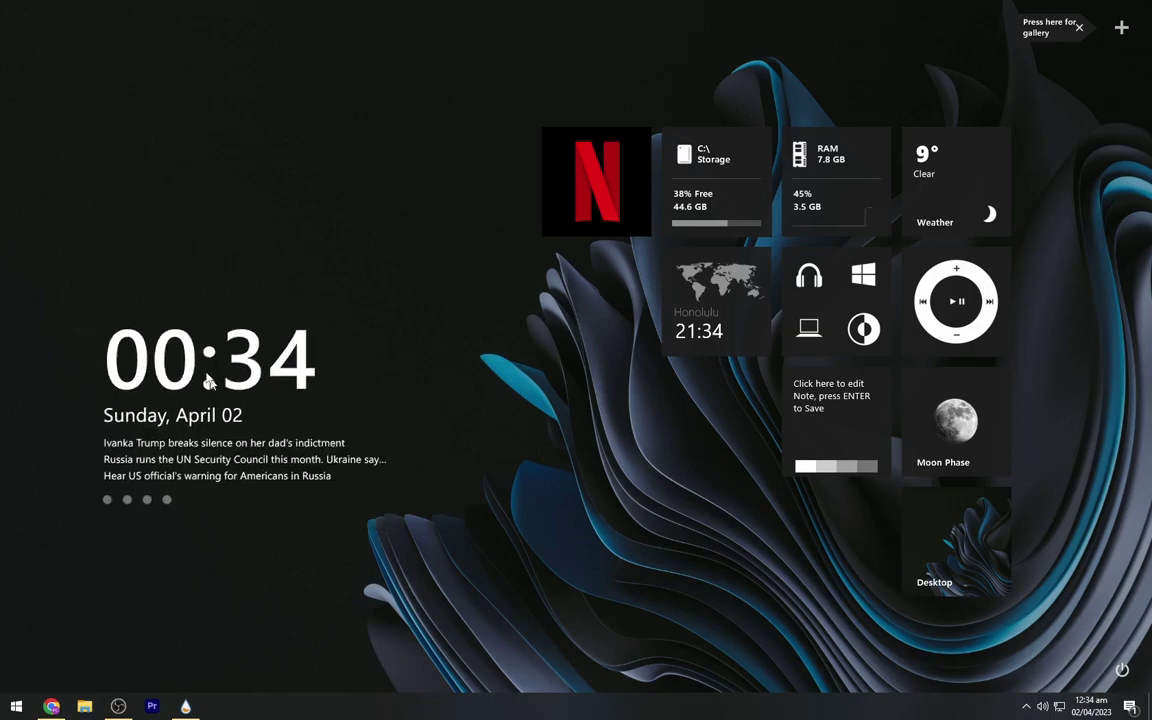
{"action": "left_click_drag", "start_coordinate": [208, 382], "coordinate": [159, 147]}
{"action": "left_click_drag", "start_coordinate": [596, 200], "coordinate": [237, 437]}
{"action": "left_click_drag", "start_coordinate": [706, 194], "coordinate": [695, 204]}
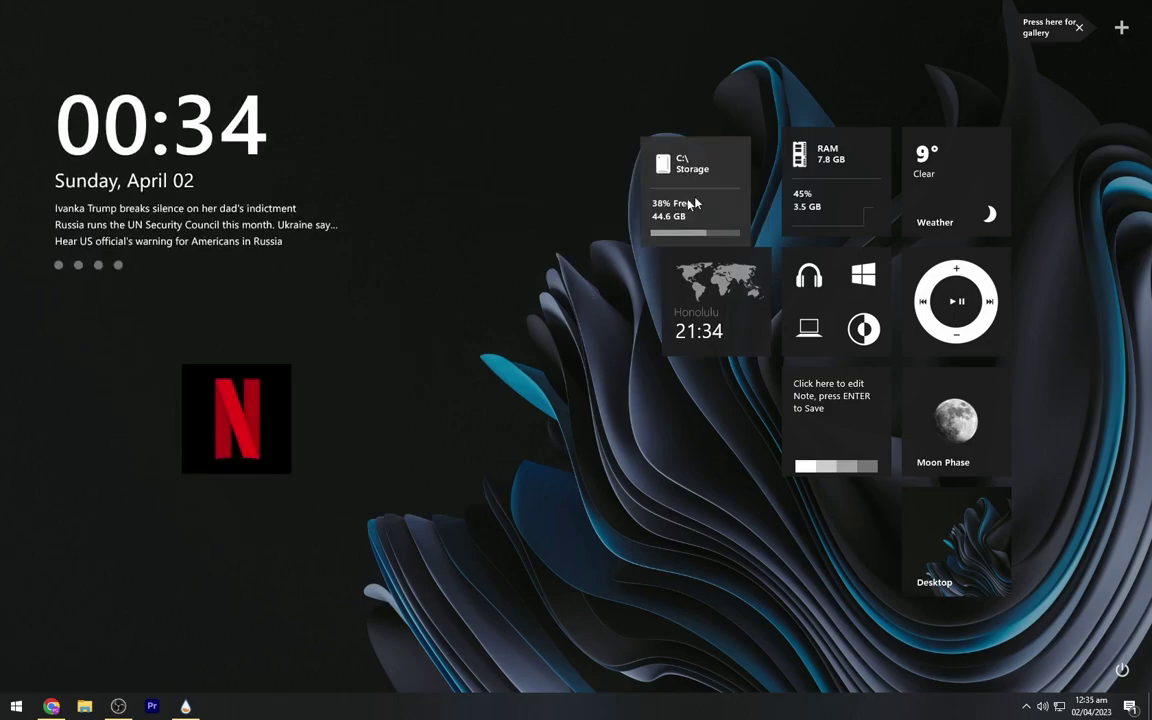
Close the Storage and RAM tiles, and move the weather tile left in its compact style.
{"action": "right_click", "coordinate": [645, 206]}
{"action": "left_click", "coordinate": [665, 259]}
{"action": "right_click", "coordinate": [740, 187]}
{"action": "left_click", "coordinate": [770, 238]}
{"action": "right_click", "coordinate": [945, 212]}
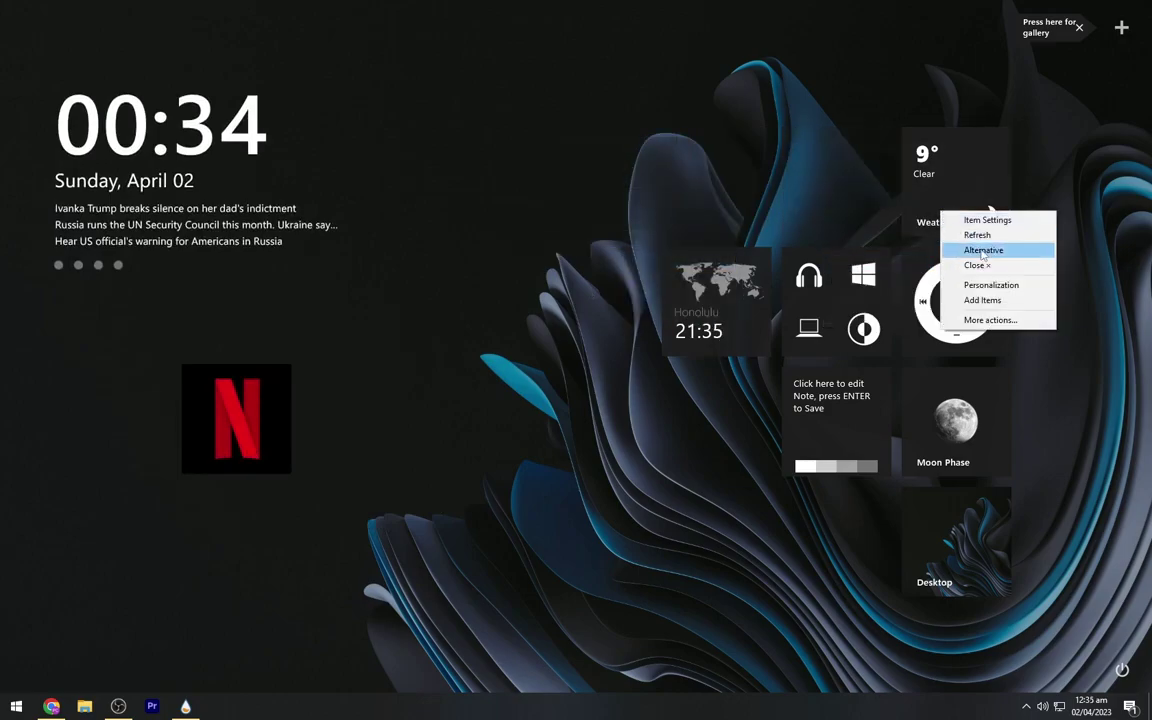
{"action": "left_click", "coordinate": [983, 250]}
{"action": "left_click_drag", "start_coordinate": [951, 200], "coordinate": [290, 300]}
Close the Honolulu clock, contrast and media player tiles; move Windows and laptop tiles left.
{"action": "right_click", "coordinate": [718, 330]}
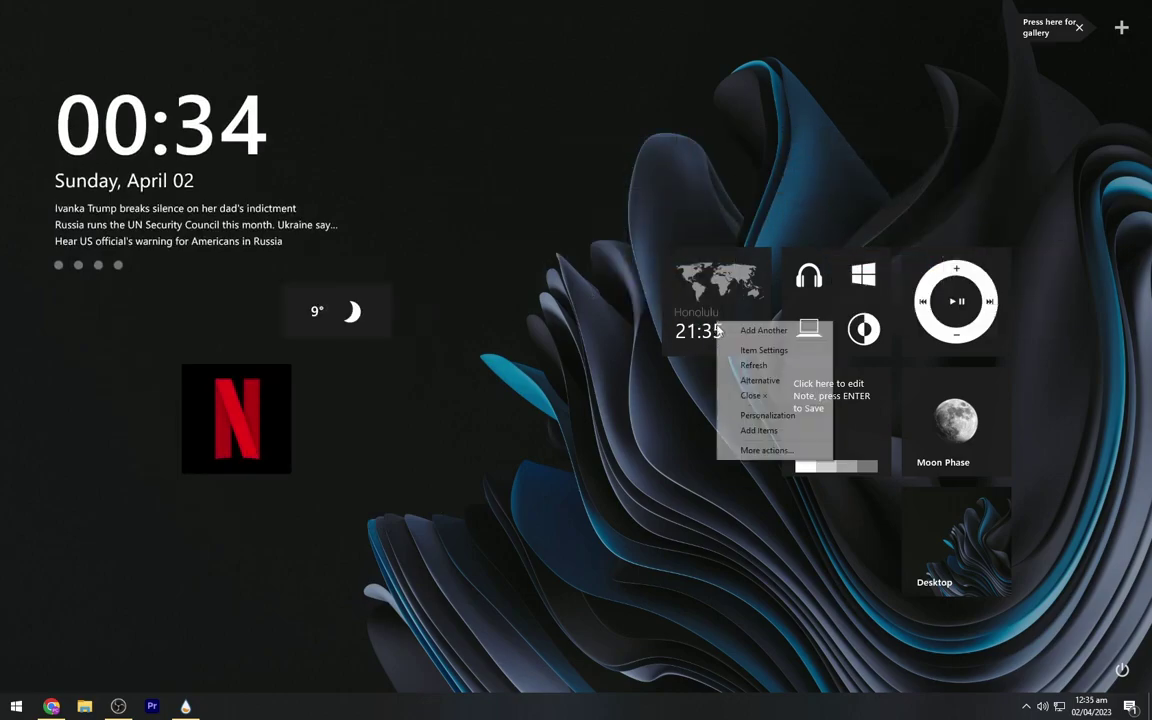
{"action": "left_click", "coordinate": [753, 395]}
{"action": "left_click_drag", "start_coordinate": [864, 275], "coordinate": [545, 228]}
{"action": "left_click_drag", "start_coordinate": [807, 330], "coordinate": [586, 331]}
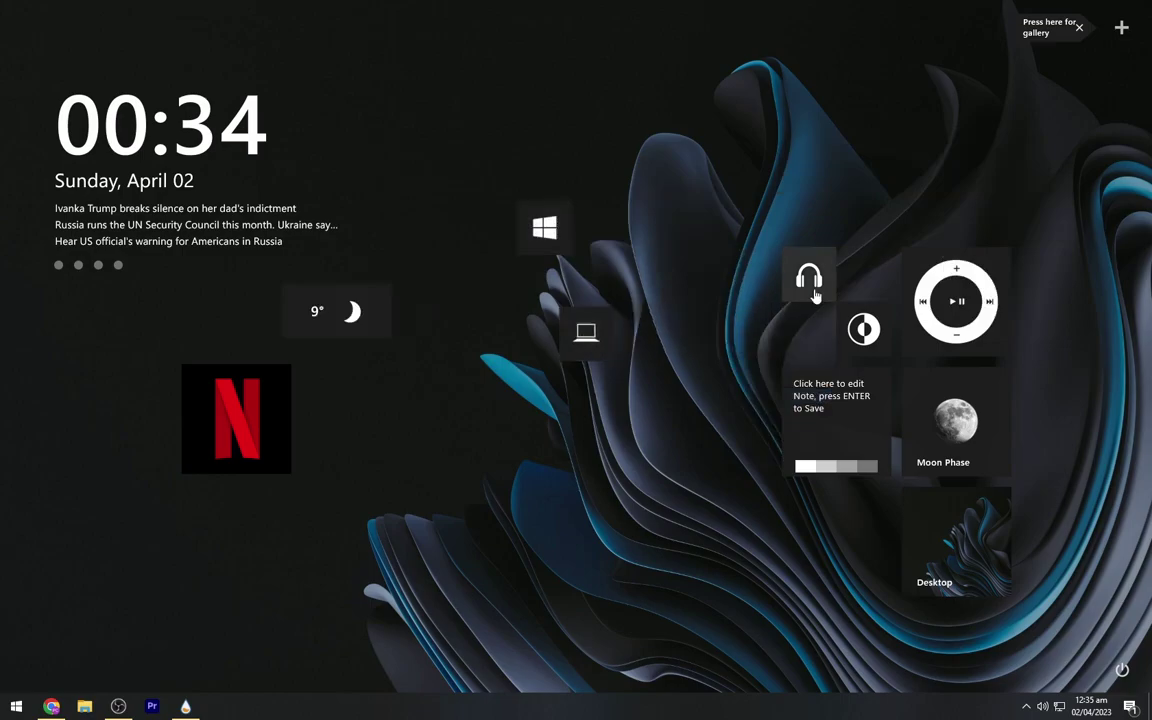
{"action": "right_click", "coordinate": [852, 330]}
{"action": "left_click", "coordinate": [885, 382]}
{"action": "right_click", "coordinate": [914, 300]}
{"action": "left_click", "coordinate": [950, 355]}
Close the note, Moon Phase and Desktop tiles and unload the gallery hint skin.
{"action": "right_click", "coordinate": [861, 411]}
{"action": "left_click", "coordinate": [885, 488]}
{"action": "right_click", "coordinate": [952, 413]}
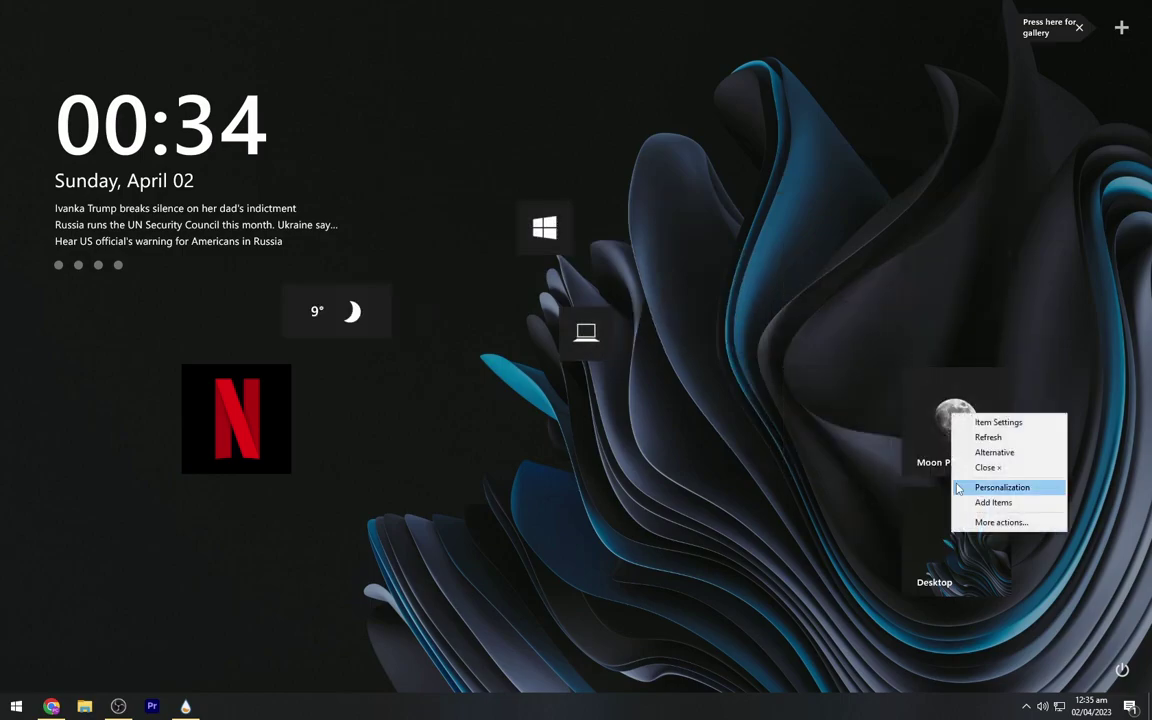
{"action": "left_click", "coordinate": [975, 467]}
{"action": "right_click", "coordinate": [958, 572]}
{"action": "left_click", "coordinate": [975, 511]}
{"action": "right_click", "coordinate": [1030, 28]}
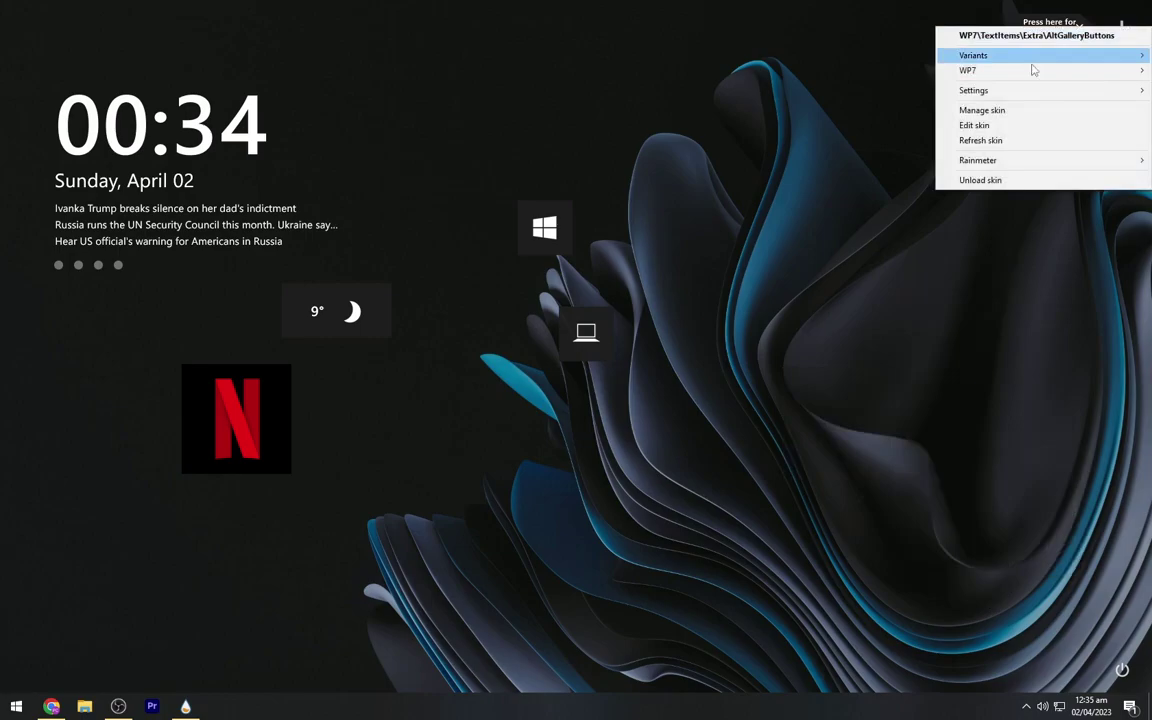
{"action": "left_click", "coordinate": [1000, 180]}
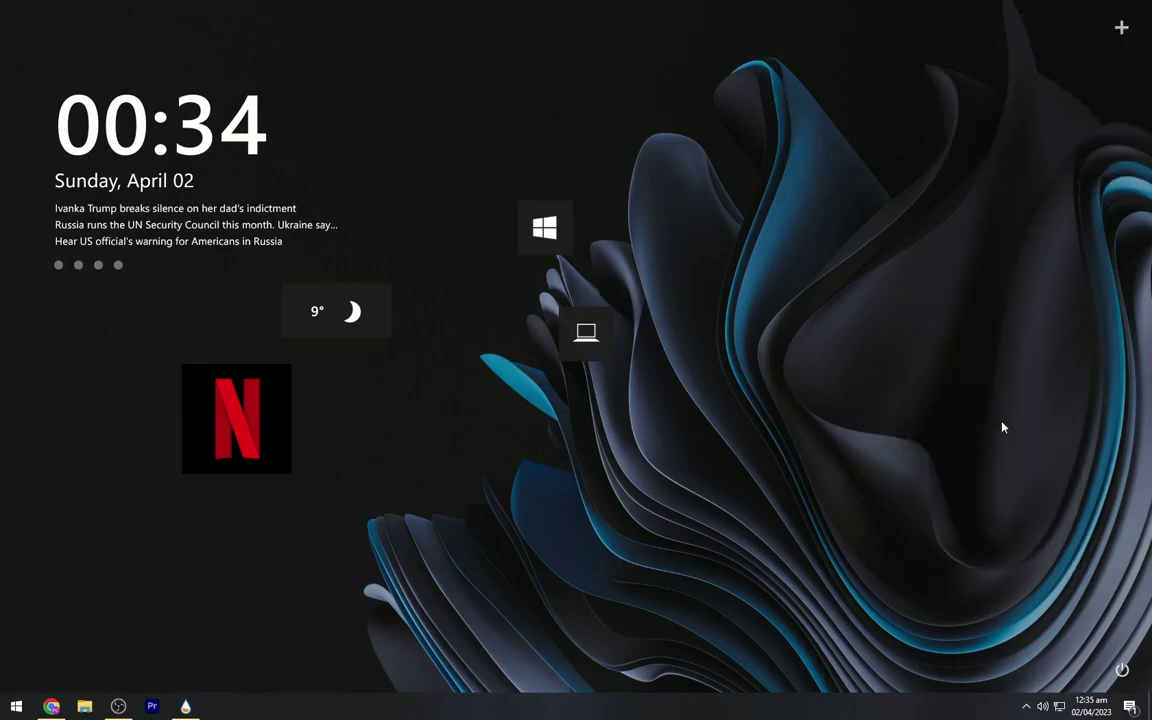
{"action": "left_click", "coordinate": [1103, 50]}
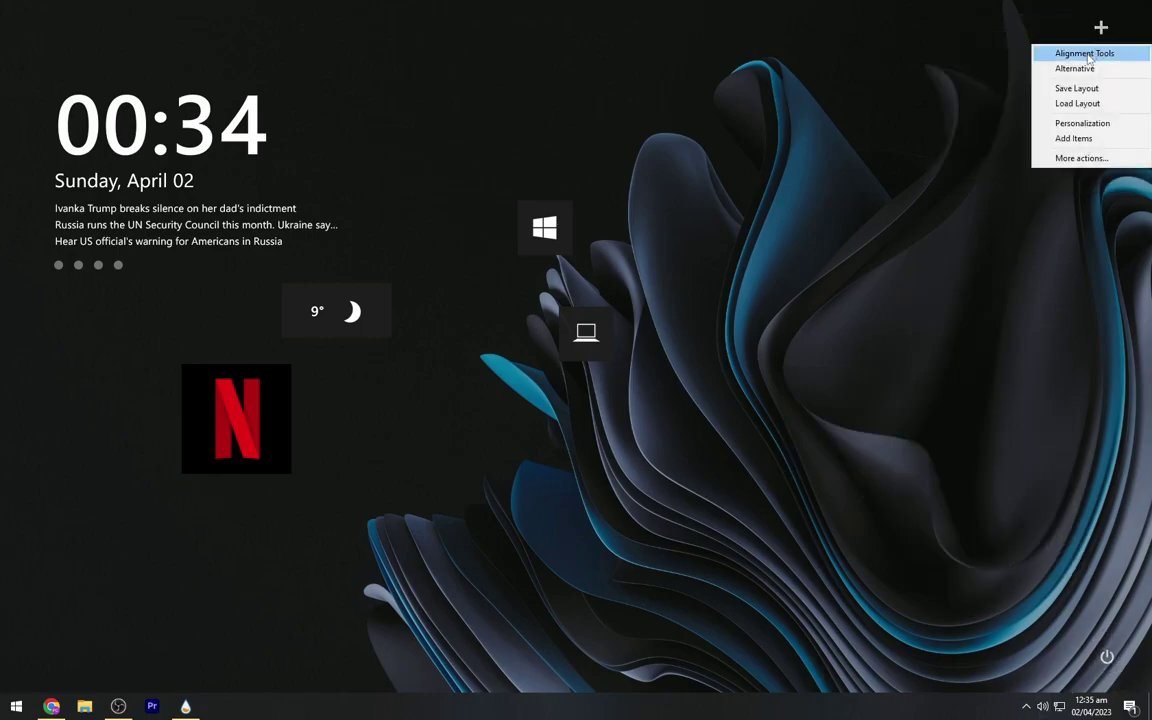
Add Word, Notepad, Paint, Chrome and Photoshop tiles from Omnimo's Shortcut Panels gallery, then close it.
{"action": "left_click", "coordinate": [1052, 134]}
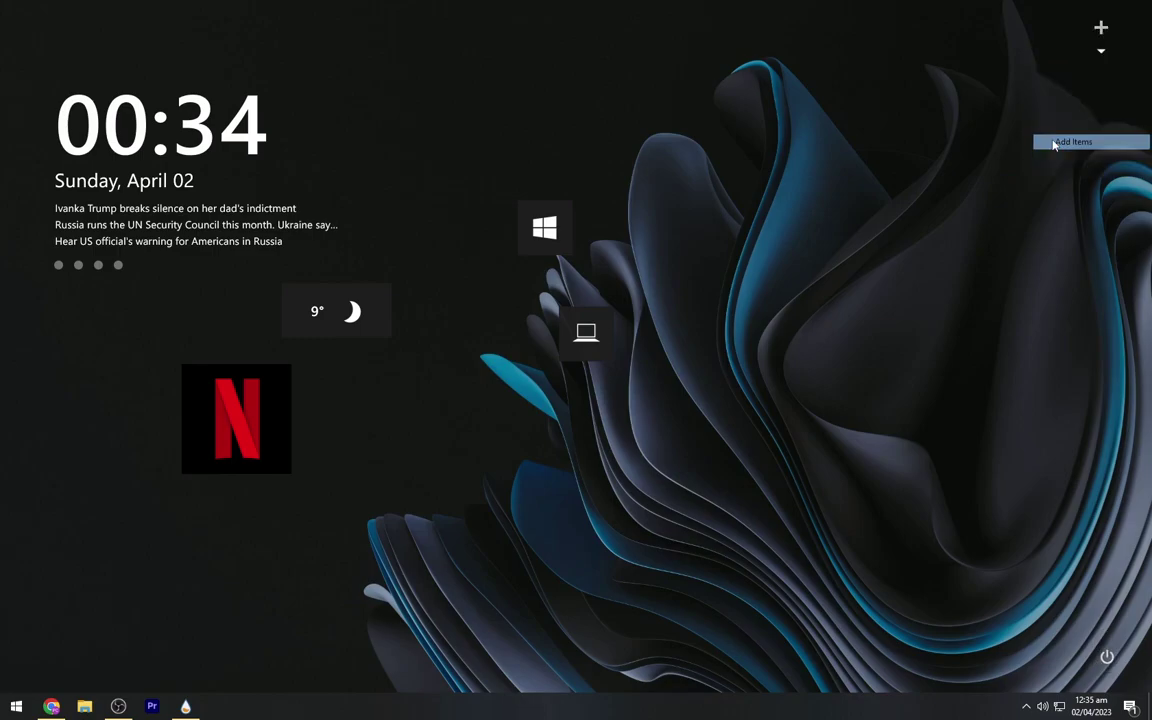
{"action": "left_click_drag", "start_coordinate": [640, 160], "coordinate": [677, 112]}
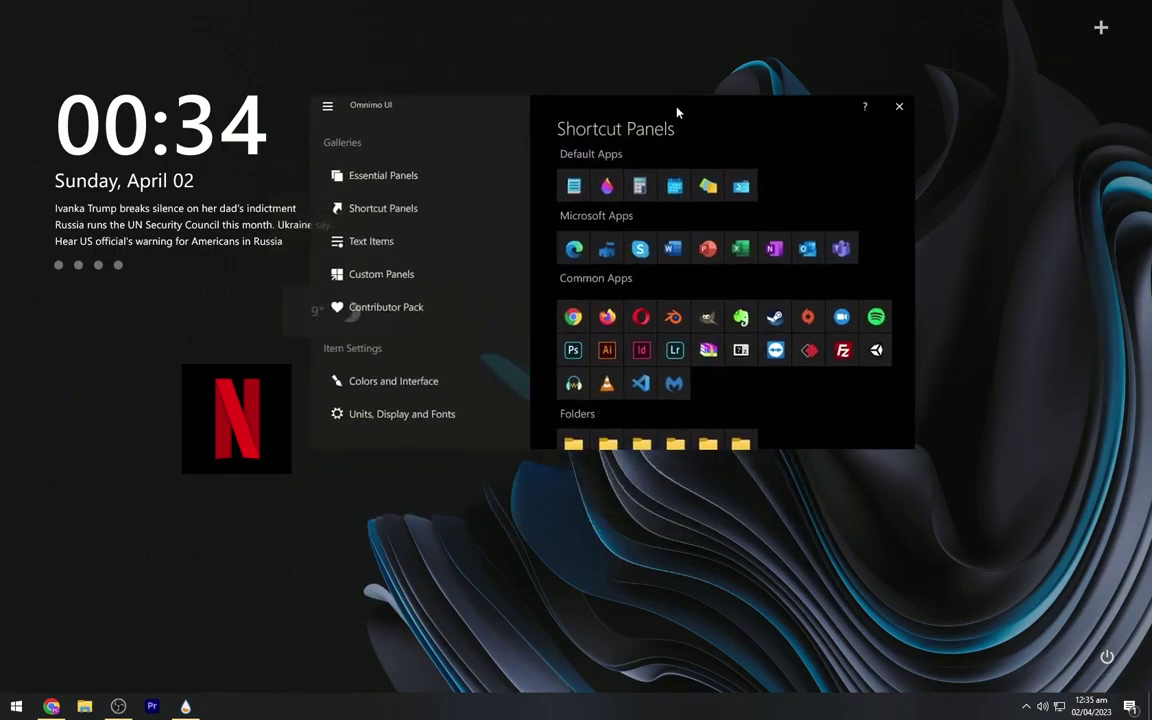
{"action": "left_click", "coordinate": [681, 252]}
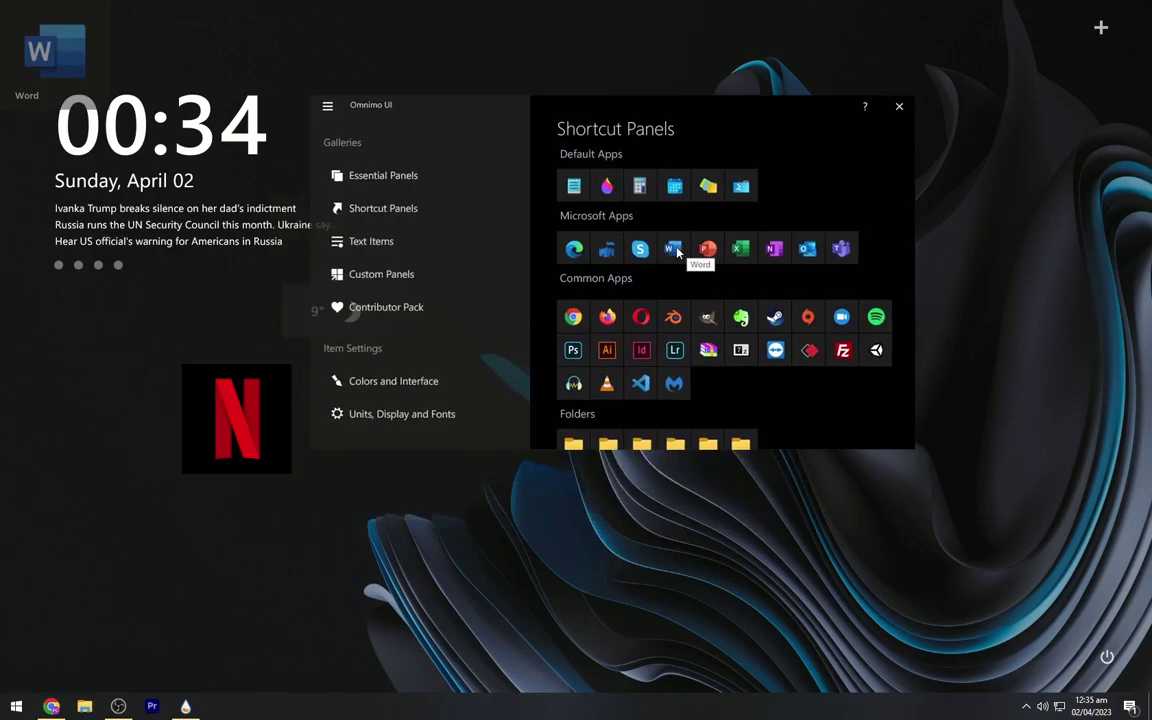
{"action": "left_click", "coordinate": [578, 198]}
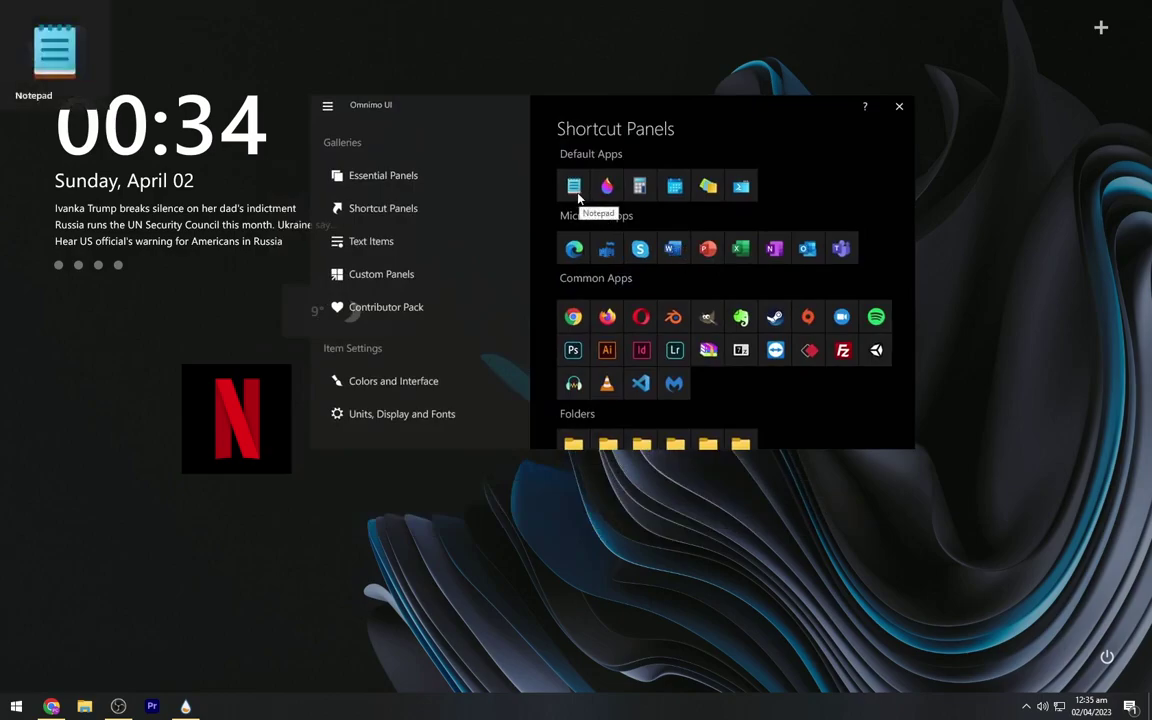
{"action": "left_click", "coordinate": [605, 192]}
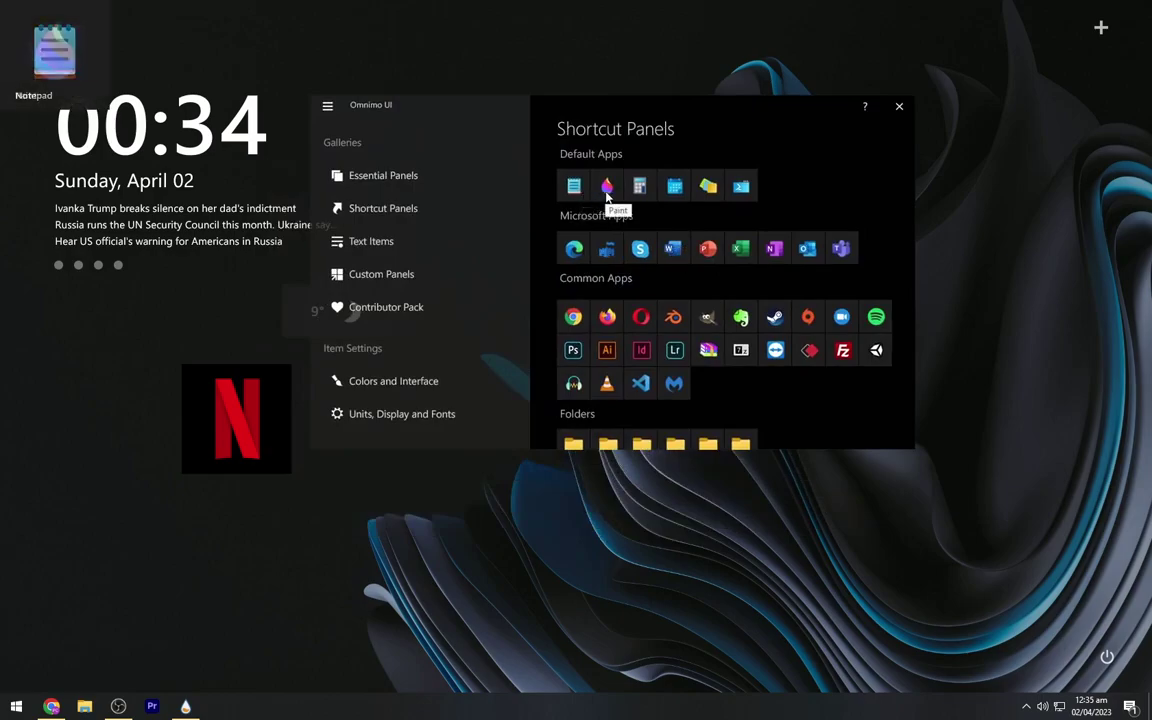
{"action": "left_click", "coordinate": [573, 318]}
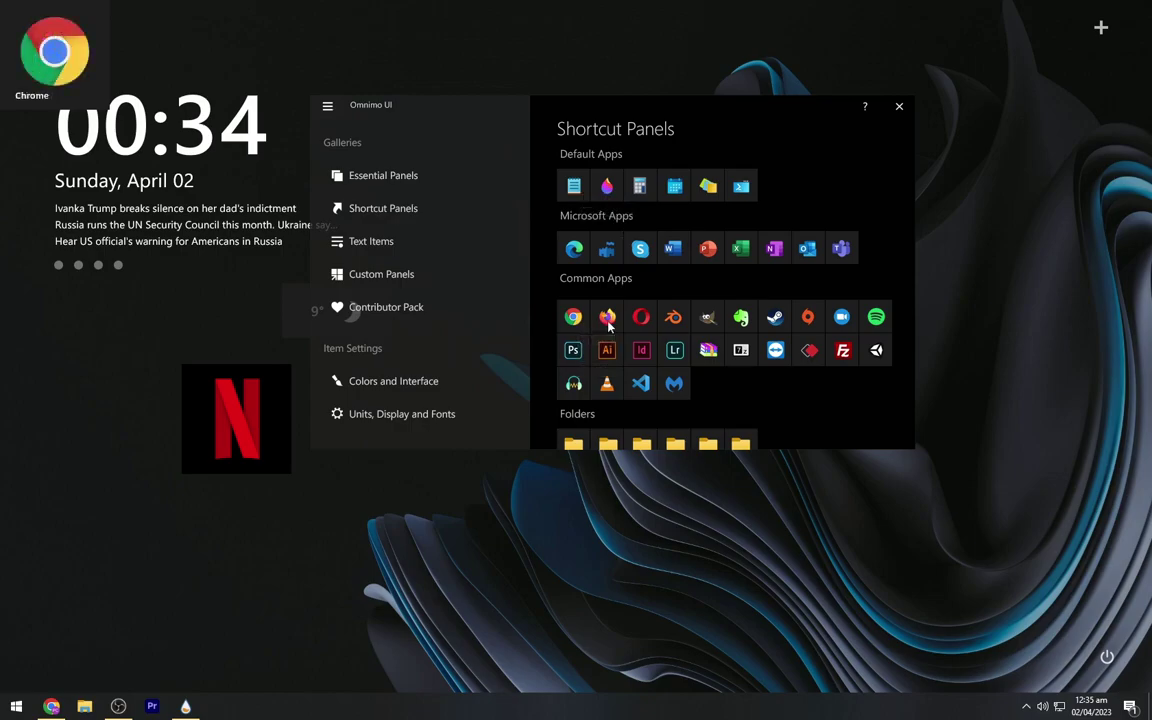
{"action": "left_click", "coordinate": [608, 320]}
{"action": "scroll", "coordinate": [637, 370], "scroll_direction": "down", "scroll_amount": 1}
{"action": "left_click", "coordinate": [573, 302]}
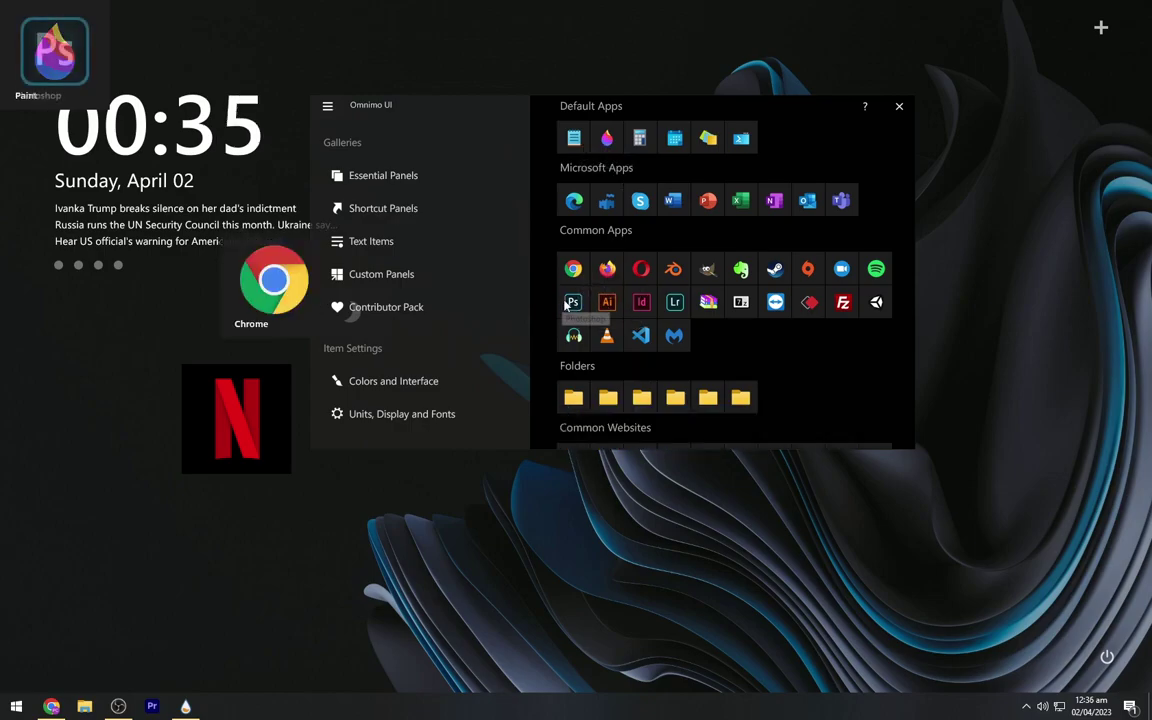
{"action": "left_click", "coordinate": [899, 105]}
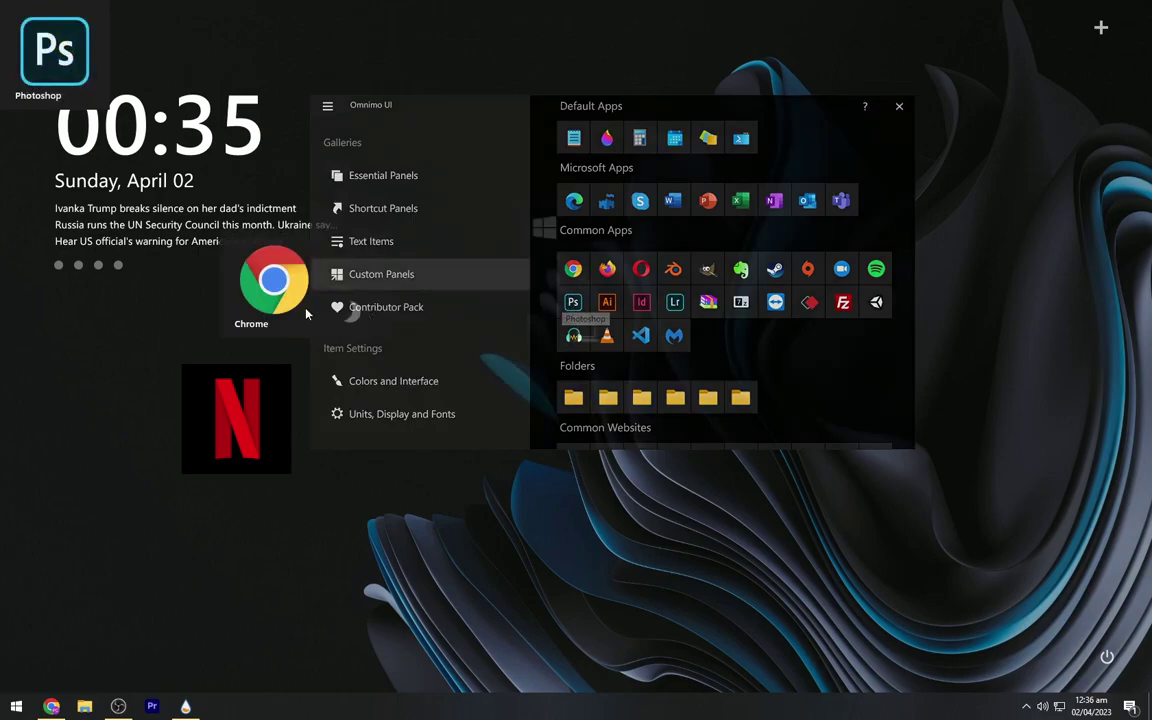
Place the new shortcut tiles and switch Photoshop, Paint, Word and Notepad tiles to their compact Alternative style.
{"action": "right_click", "coordinate": [445, 392]}
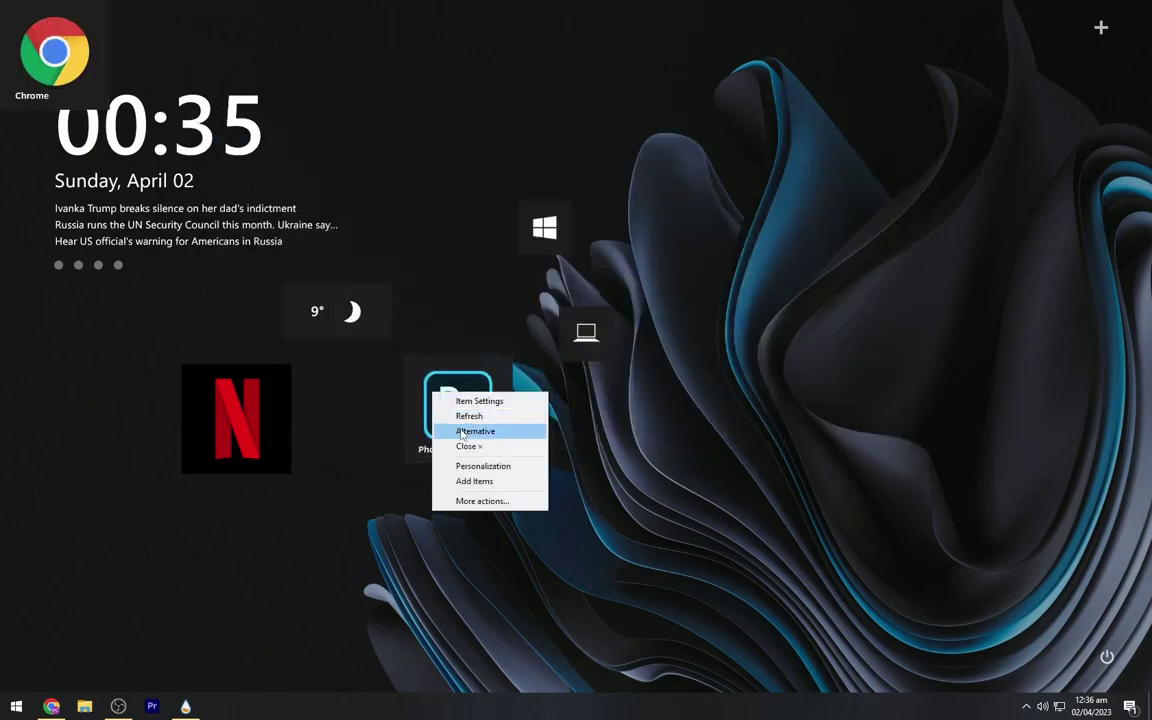
{"action": "left_click", "coordinate": [474, 432]}
{"action": "left_click", "coordinate": [55, 55]}
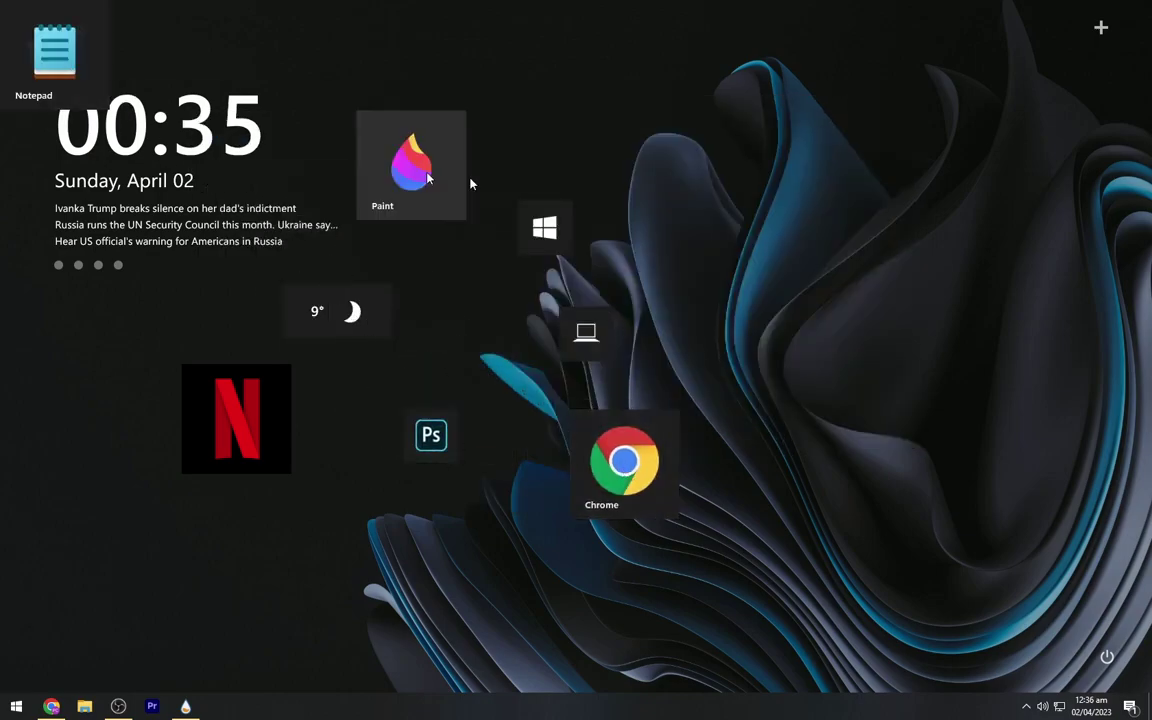
{"action": "left_click", "coordinate": [62, 70]}
{"action": "left_click", "coordinate": [50, 52]}
{"action": "right_click", "coordinate": [788, 198]}
{"action": "left_click", "coordinate": [835, 225]}
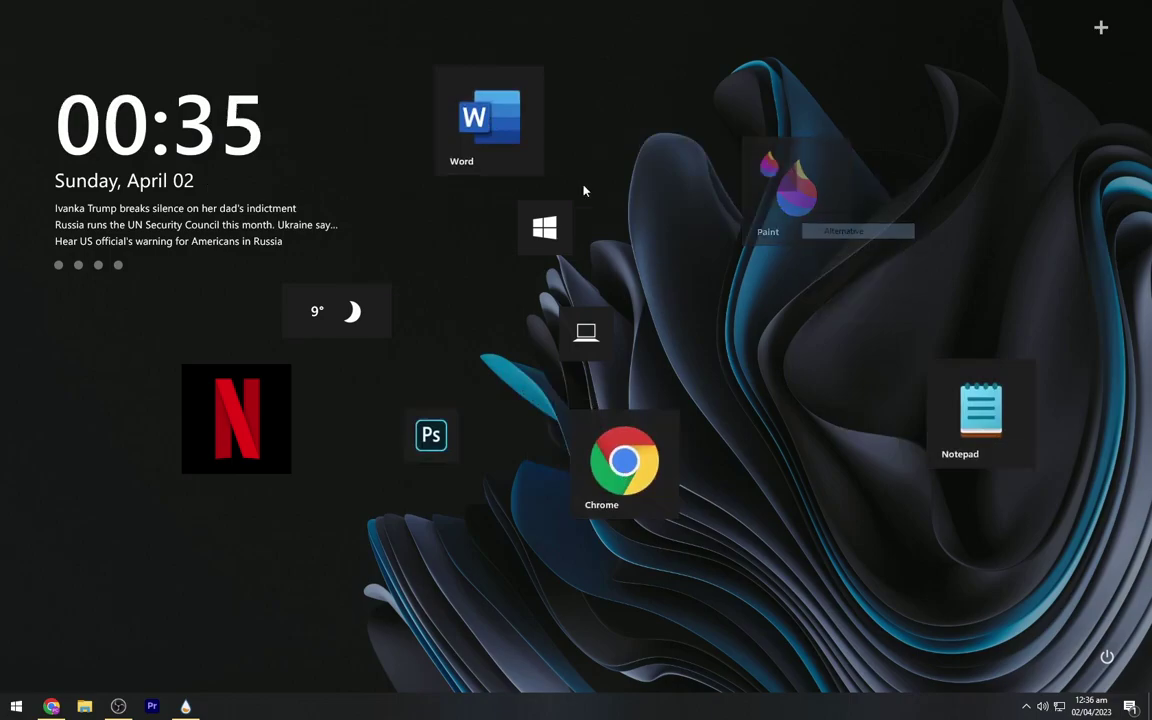
{"action": "right_click", "coordinate": [530, 158]}
{"action": "left_click", "coordinate": [580, 190]}
{"action": "right_click", "coordinate": [960, 408]}
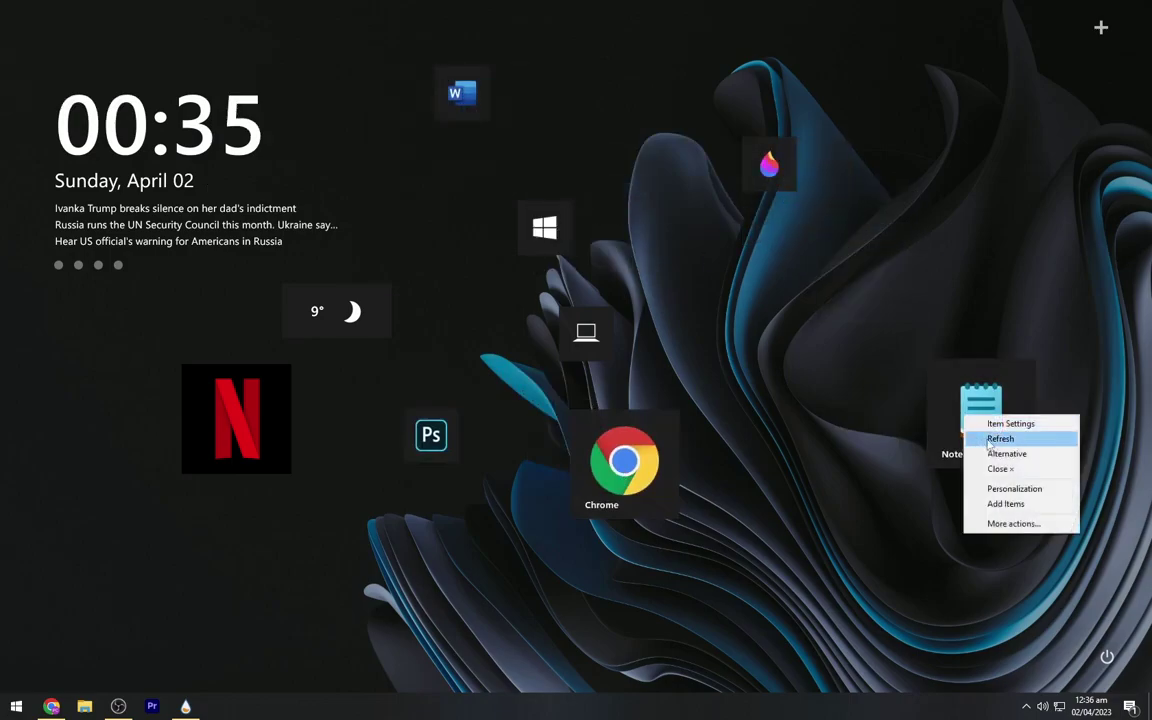
{"action": "left_click", "coordinate": [985, 445]}
Stack the clock and weather top-left, with Windows and laptop tiles beneath the weather.
{"action": "left_click_drag", "start_coordinate": [296, 326], "coordinate": [68, 330]}
{"action": "left_click_drag", "start_coordinate": [180, 172], "coordinate": [177, 87]}
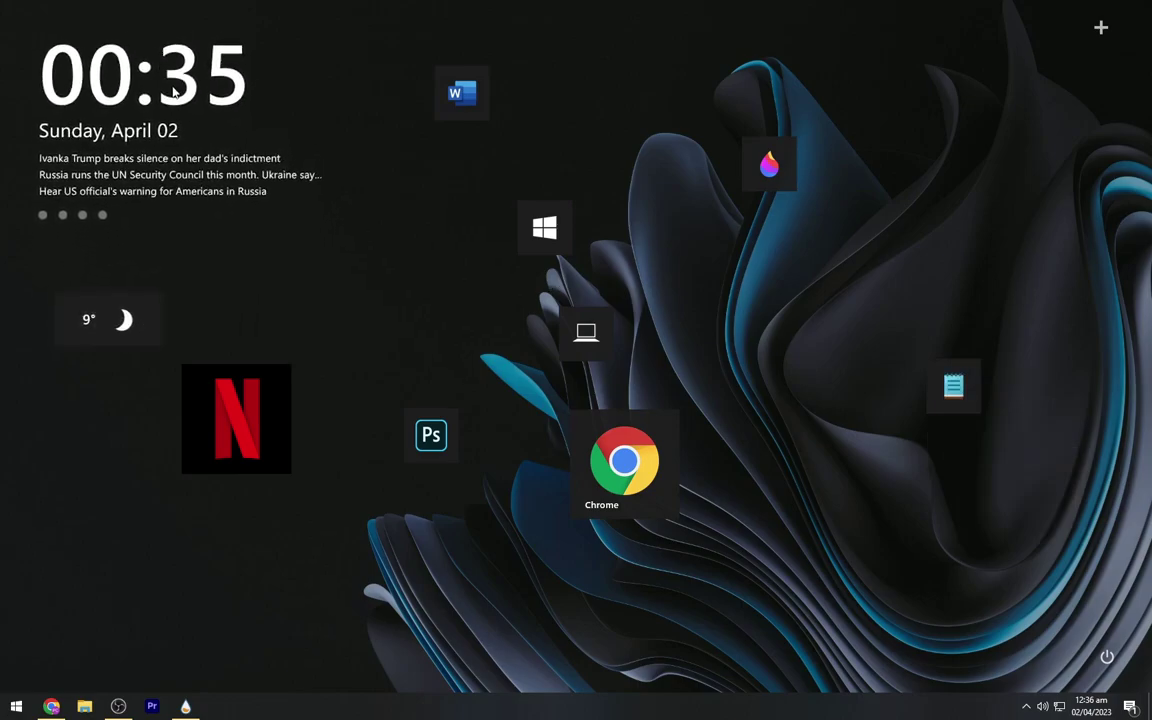
{"action": "left_click_drag", "start_coordinate": [121, 320], "coordinate": [104, 263]}
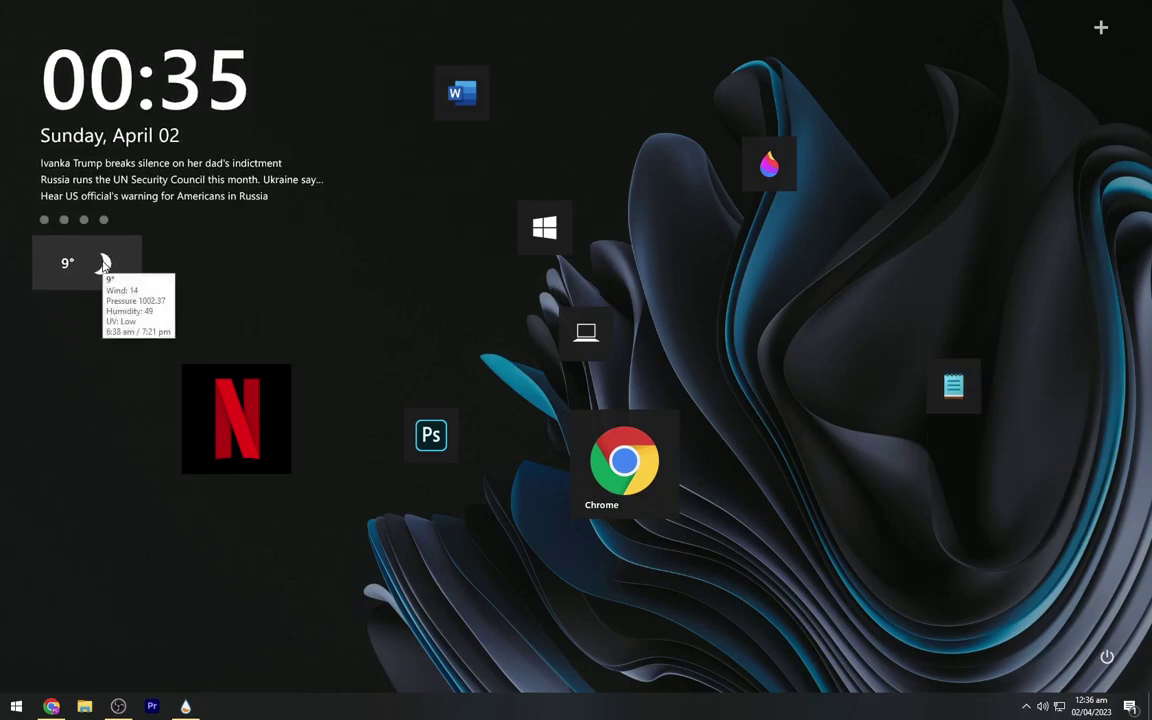
{"action": "left_click_drag", "start_coordinate": [282, 431], "coordinate": [406, 612]}
{"action": "left_click_drag", "start_coordinate": [544, 240], "coordinate": [85, 332]}
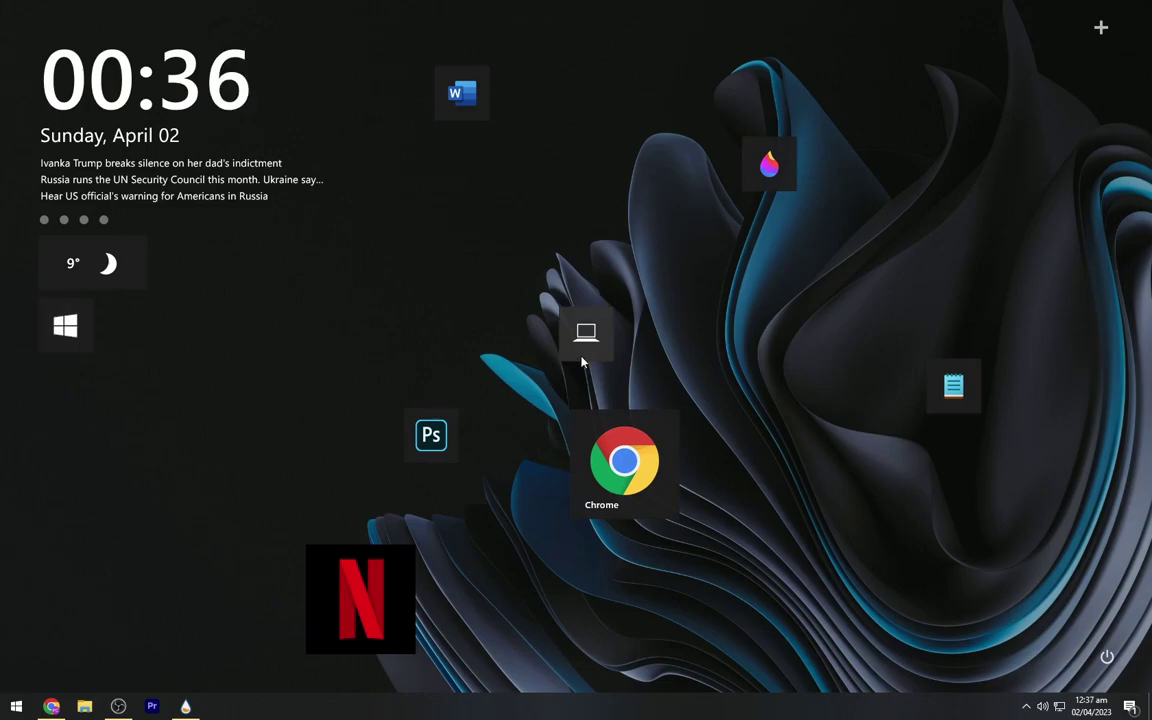
{"action": "left_click_drag", "start_coordinate": [587, 353], "coordinate": [130, 347]}
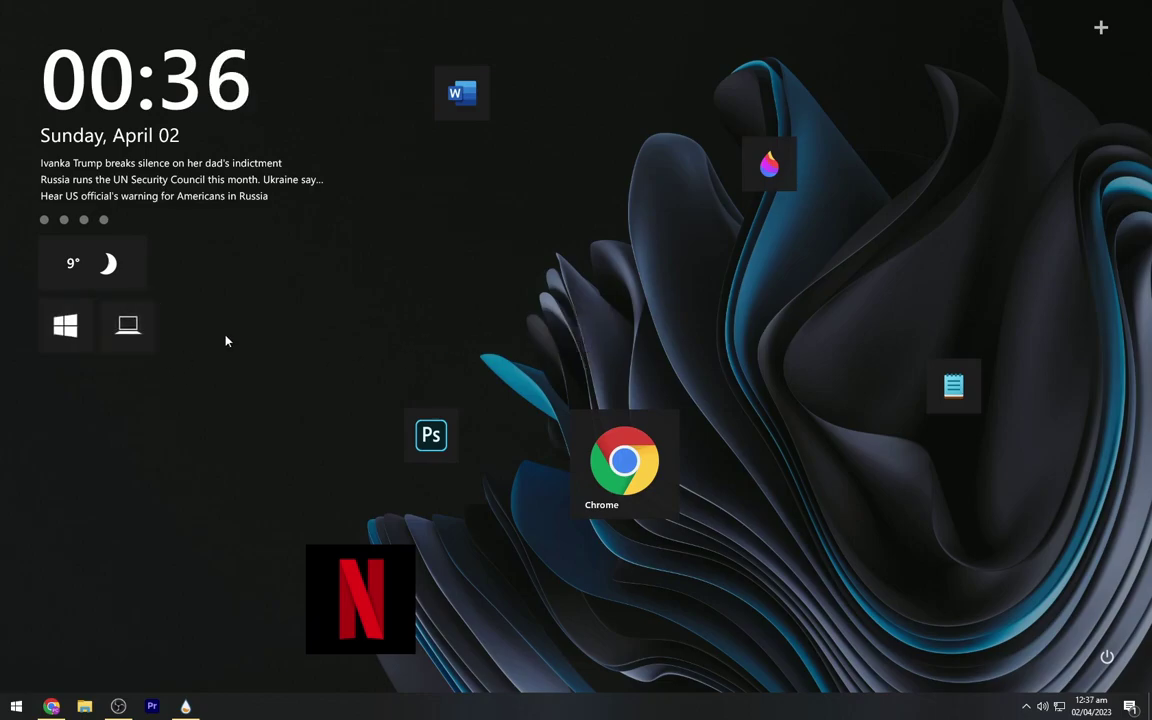
Grid Paint, Word, Notepad and Photoshop tiles below, and place Netflix beside Chrome.
{"action": "left_click_drag", "start_coordinate": [770, 175], "coordinate": [80, 423]}
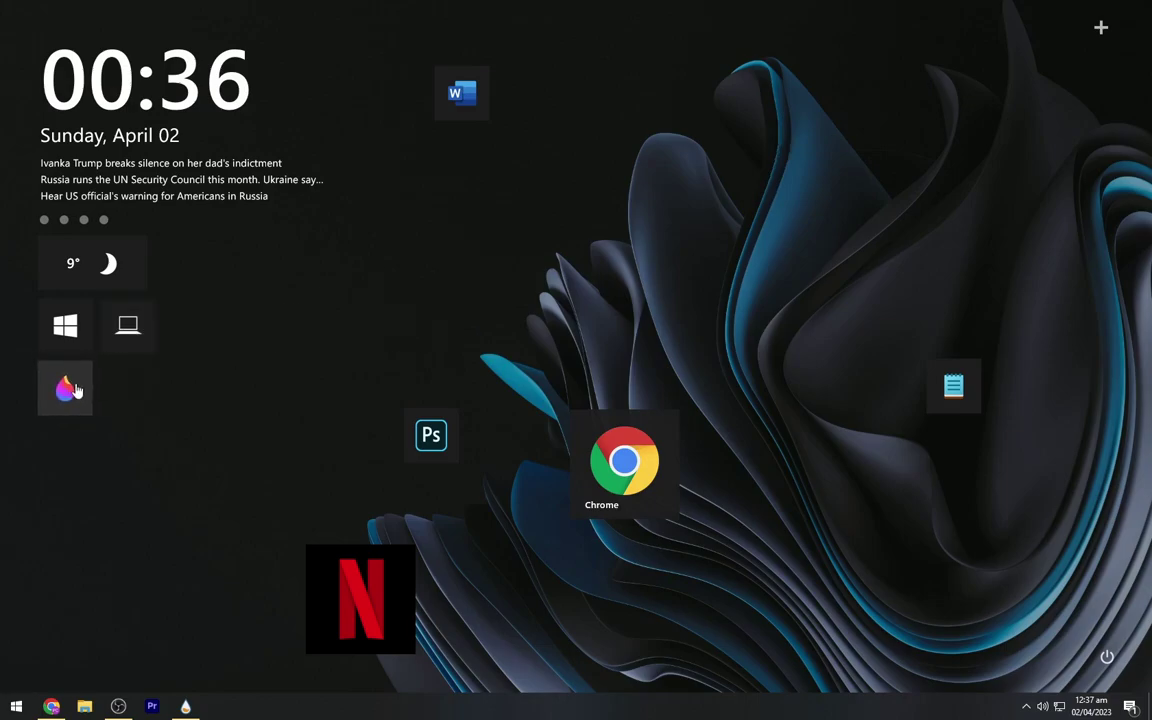
{"action": "left_click_drag", "start_coordinate": [462, 92], "coordinate": [121, 398]}
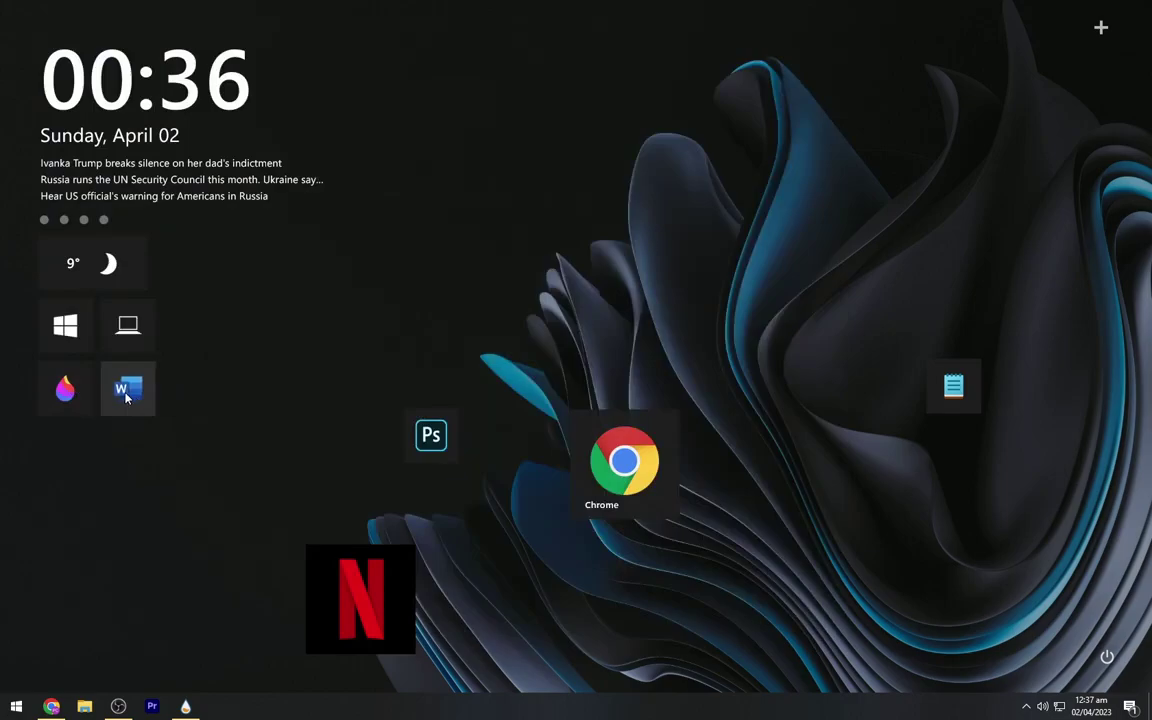
{"action": "left_click_drag", "start_coordinate": [951, 400], "coordinate": [69, 467]}
{"action": "left_click_drag", "start_coordinate": [431, 435], "coordinate": [126, 480]}
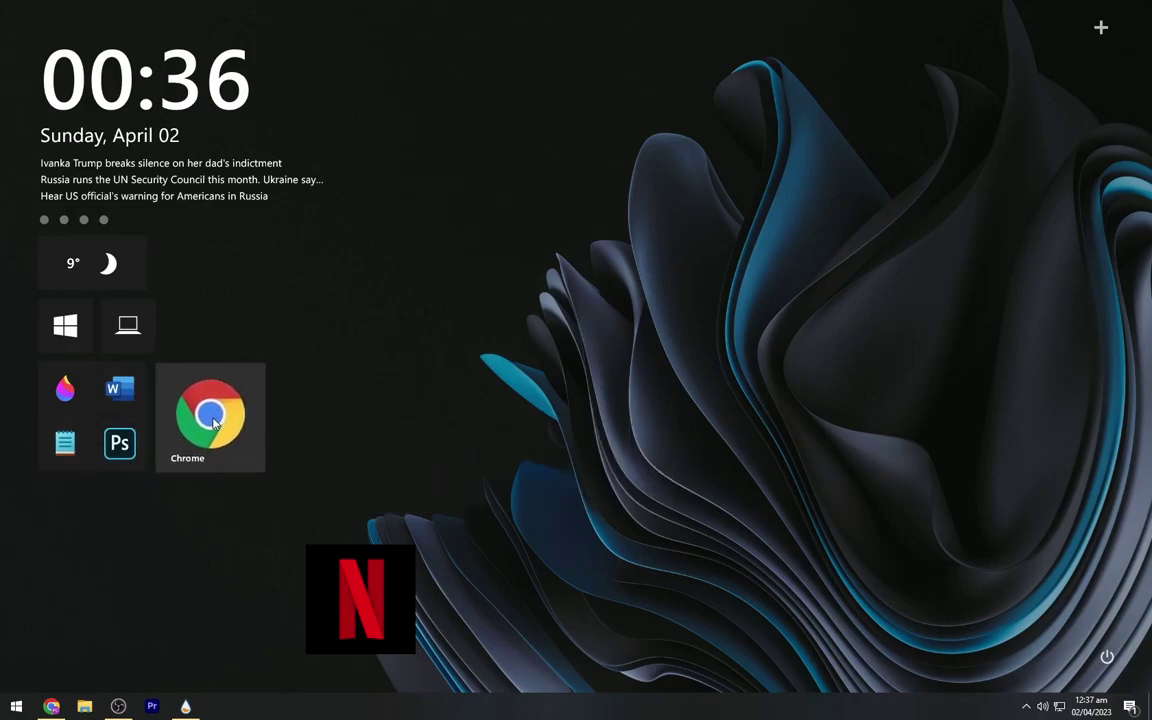
{"action": "left_click_drag", "start_coordinate": [368, 589], "coordinate": [336, 407]}
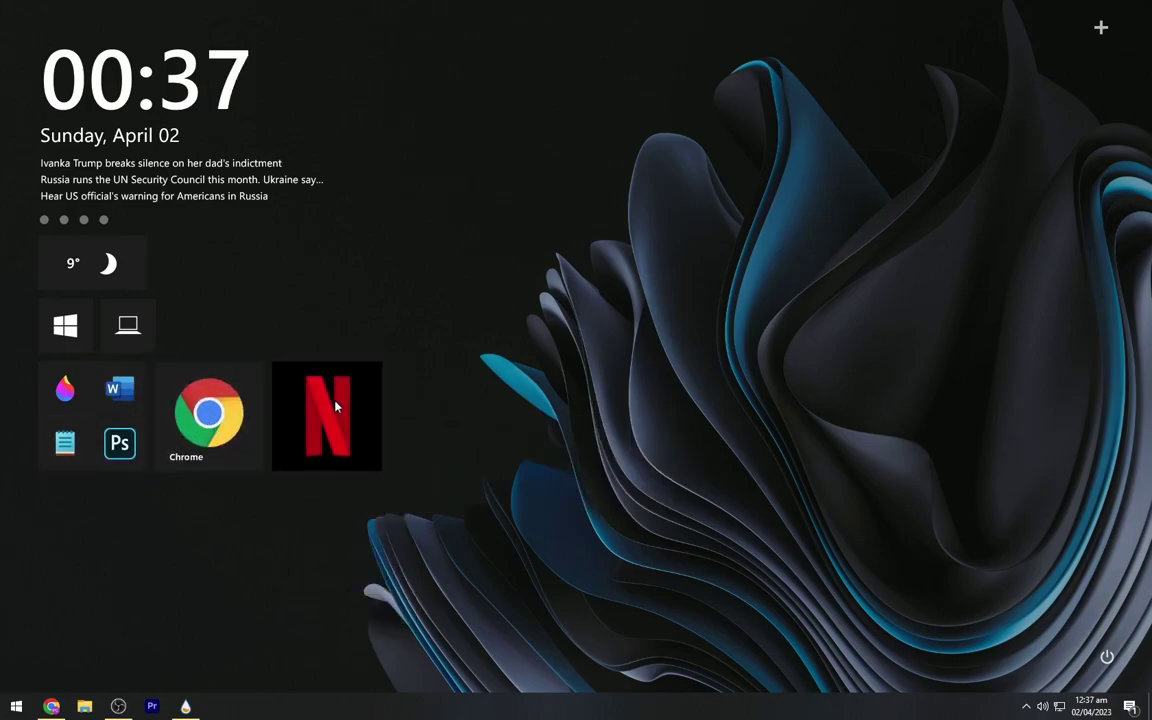
Add a YouTube shortcut tile from the Common Websites section of Omnimo's gallery.
{"action": "left_click", "coordinate": [1109, 40]}
{"action": "left_click", "coordinate": [1073, 144]}
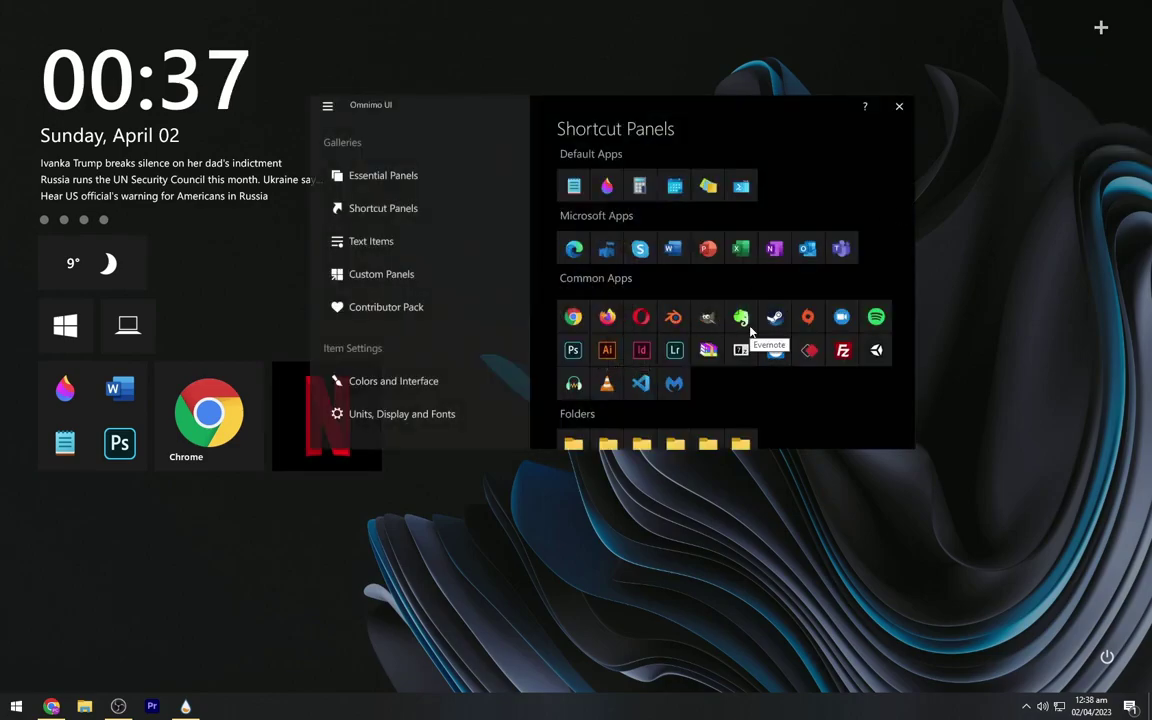
{"action": "scroll", "coordinate": [751, 331], "scroll_direction": "down", "scroll_amount": 3}
{"action": "left_click", "coordinate": [612, 405]}
{"action": "left_click", "coordinate": [899, 106]}
Make the YouTube tile compact and place it beside the laptop tile.
{"action": "right_click", "coordinate": [80, 64]}
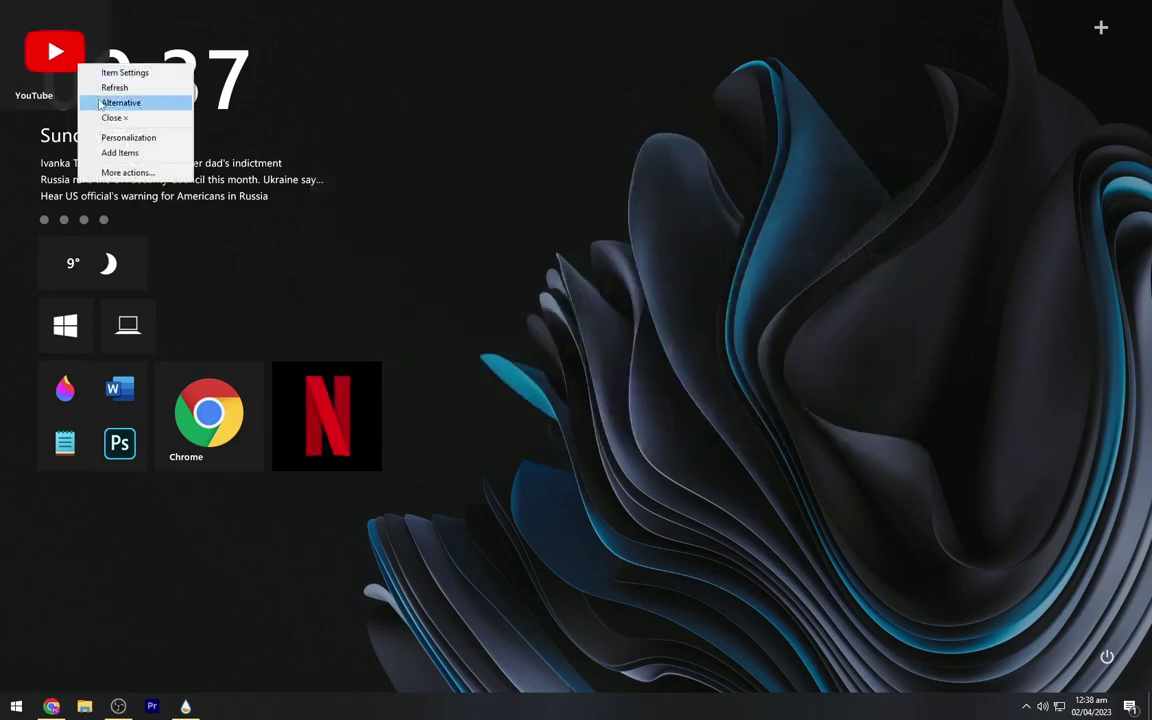
{"action": "left_click", "coordinate": [120, 103]}
{"action": "left_click_drag", "start_coordinate": [28, 30], "coordinate": [195, 340]}
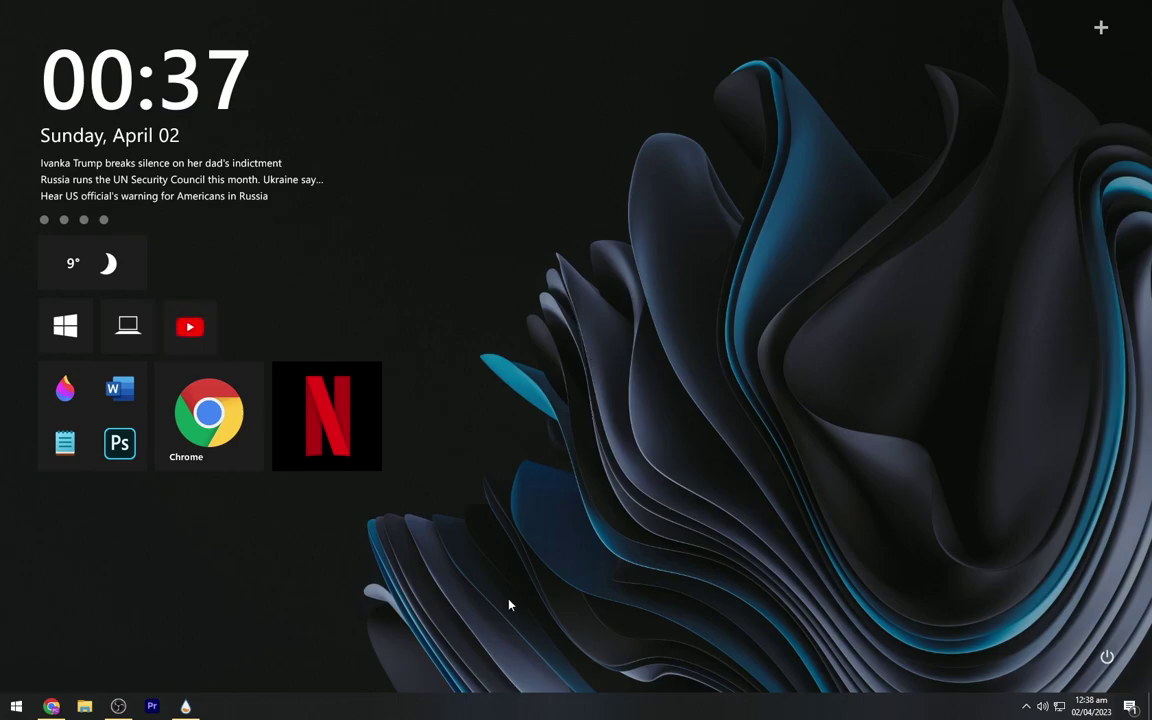
Turn on automatic hiding of the taskbar in desktop mode from Taskbar settings.
{"action": "right_click", "coordinate": [566, 710]}
{"action": "left_click", "coordinate": [575, 687]}
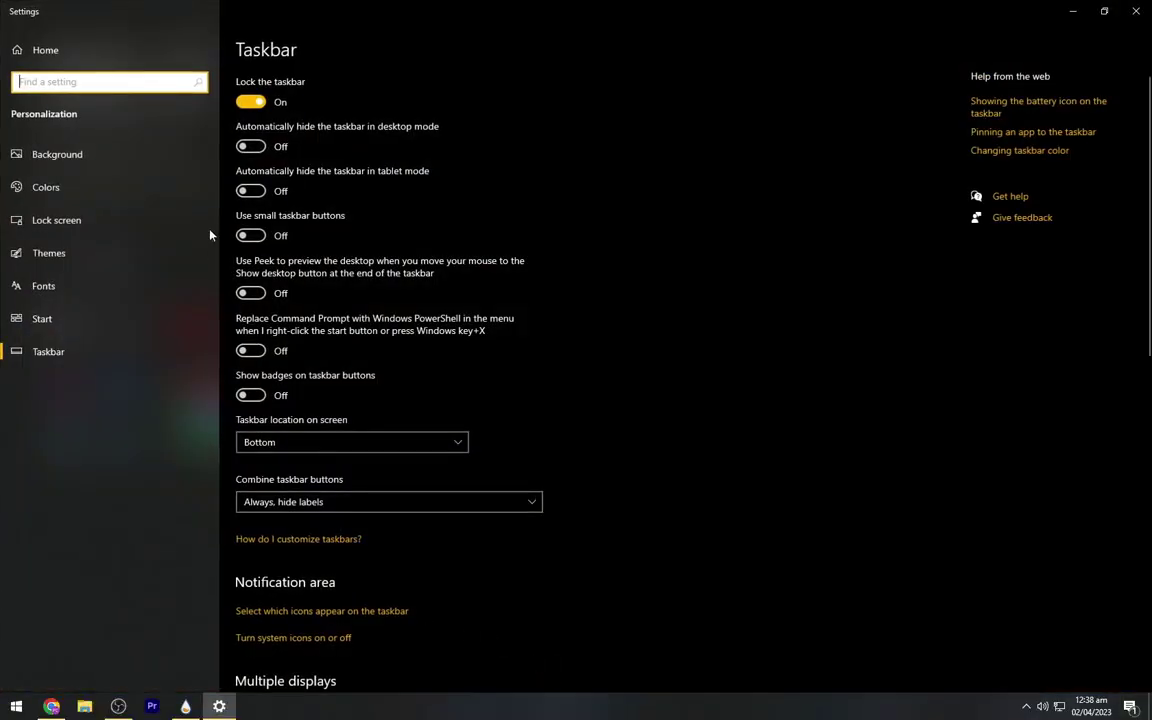
{"action": "left_click", "coordinate": [250, 146]}
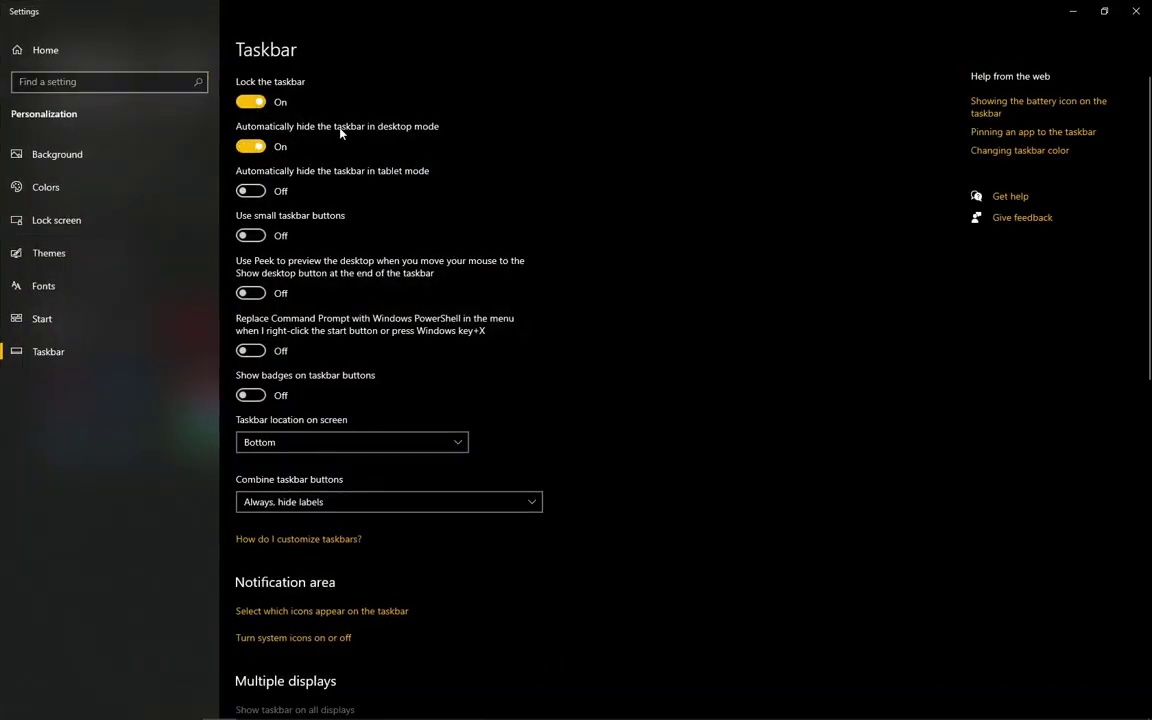
Set the Windows accent colour to blue, then minimise Settings to show the desktop.
{"action": "left_click", "coordinate": [103, 187]}
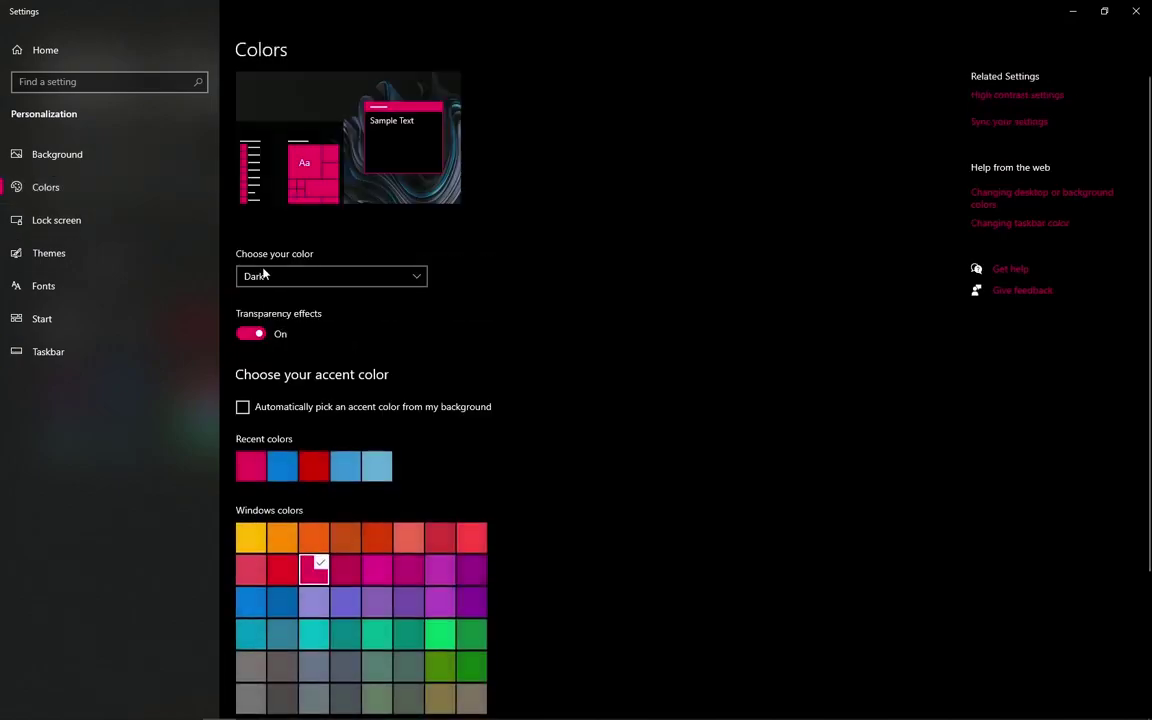
{"action": "scroll", "coordinate": [316, 296], "scroll_direction": "down", "scroll_amount": 2}
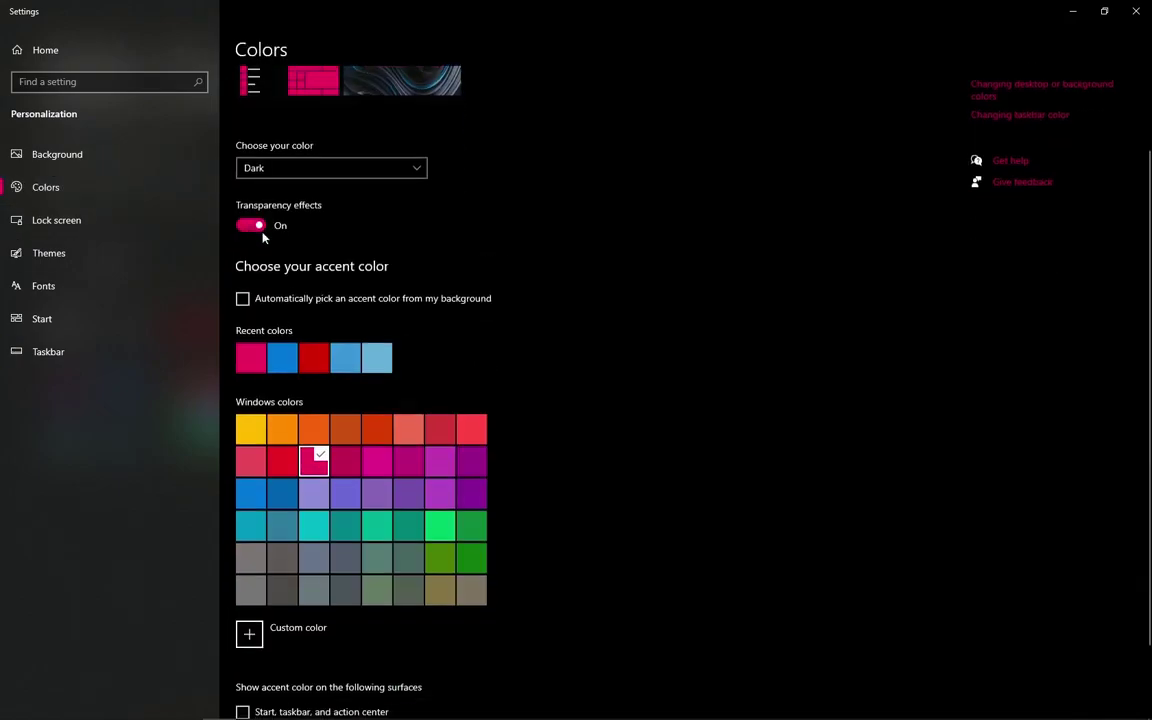
{"action": "left_click", "coordinate": [251, 498]}
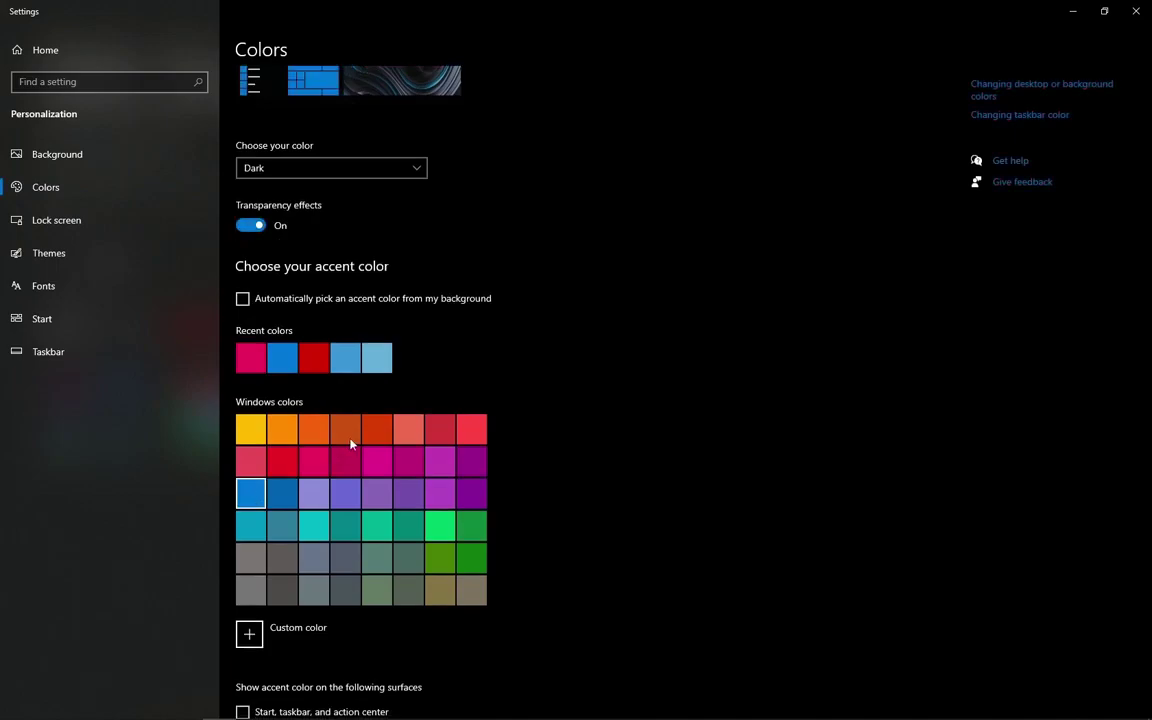
{"action": "scroll", "coordinate": [255, 500], "scroll_direction": "down", "scroll_amount": 2}
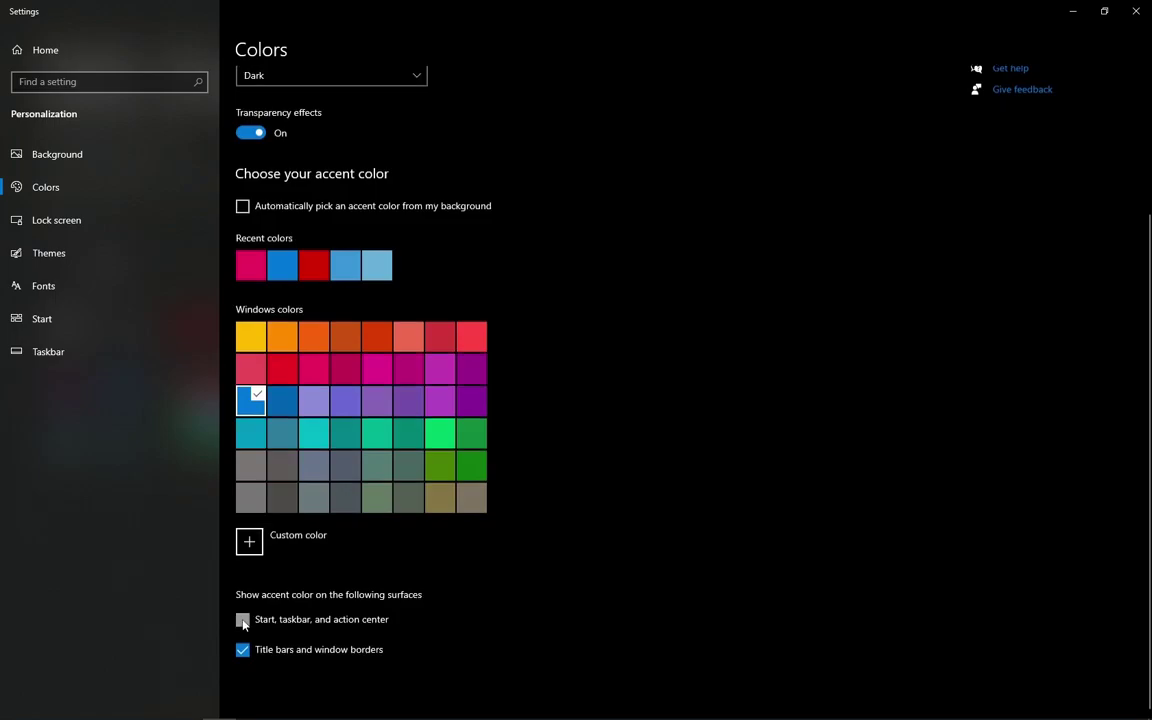
{"action": "left_click", "coordinate": [1068, 8]}
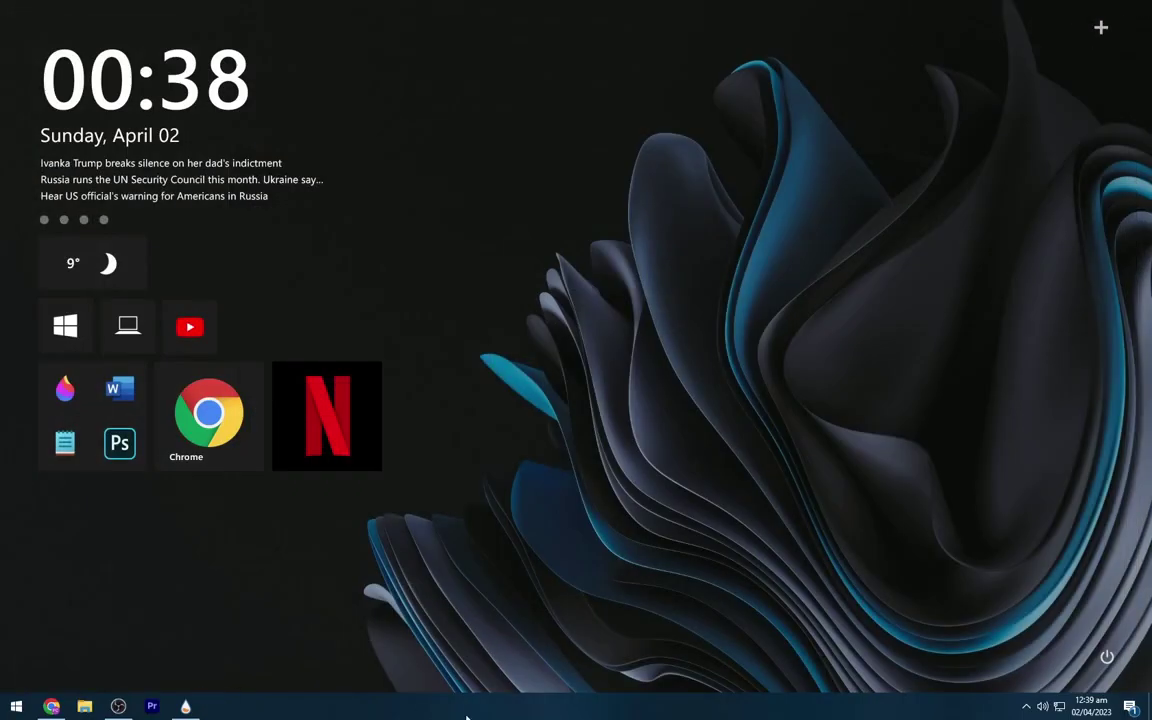